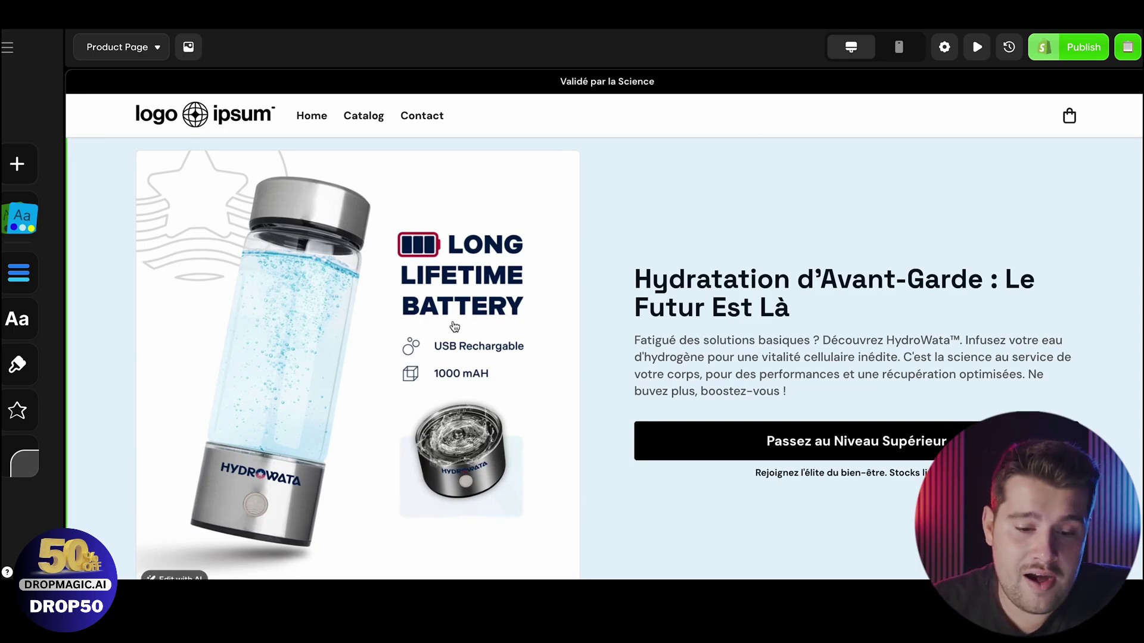
- Open the product page's bottle image for editing in Canva
click(457, 335)
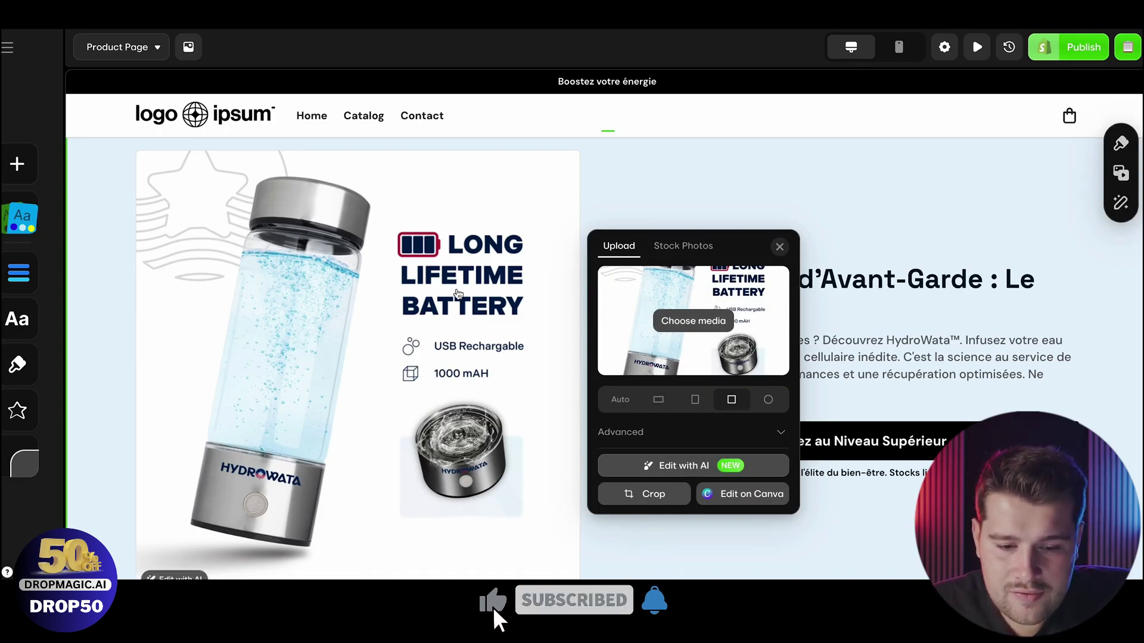
click(740, 502)
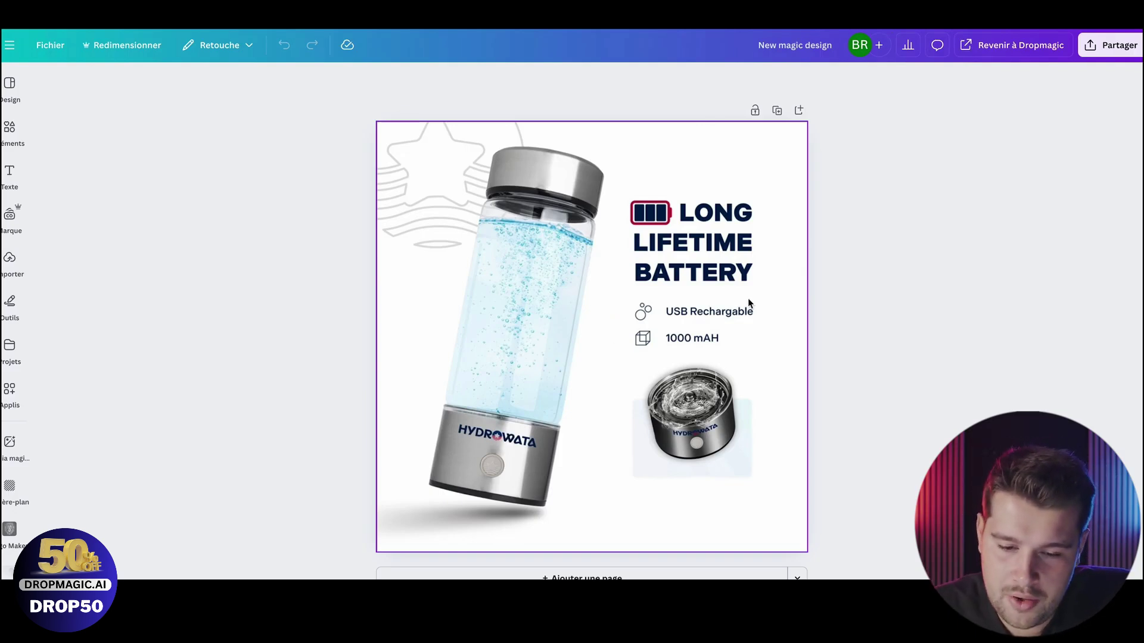
- Erase the HYDROWATA logo from the large bottle's metal base using the magic eraser with brush size 14
click(641, 299)
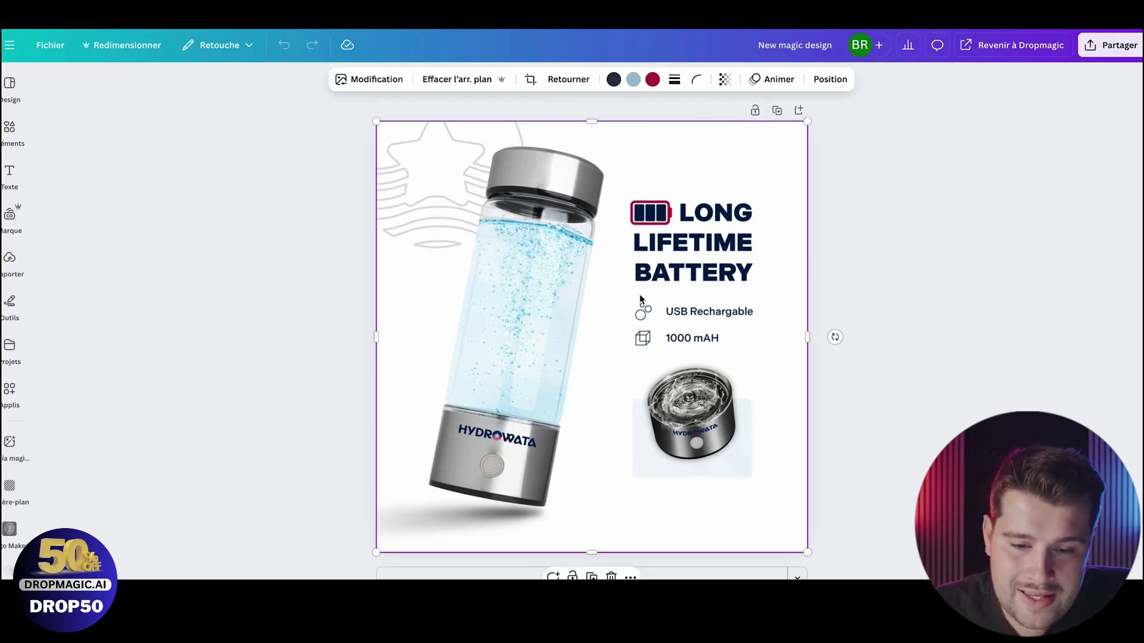
click(360, 79)
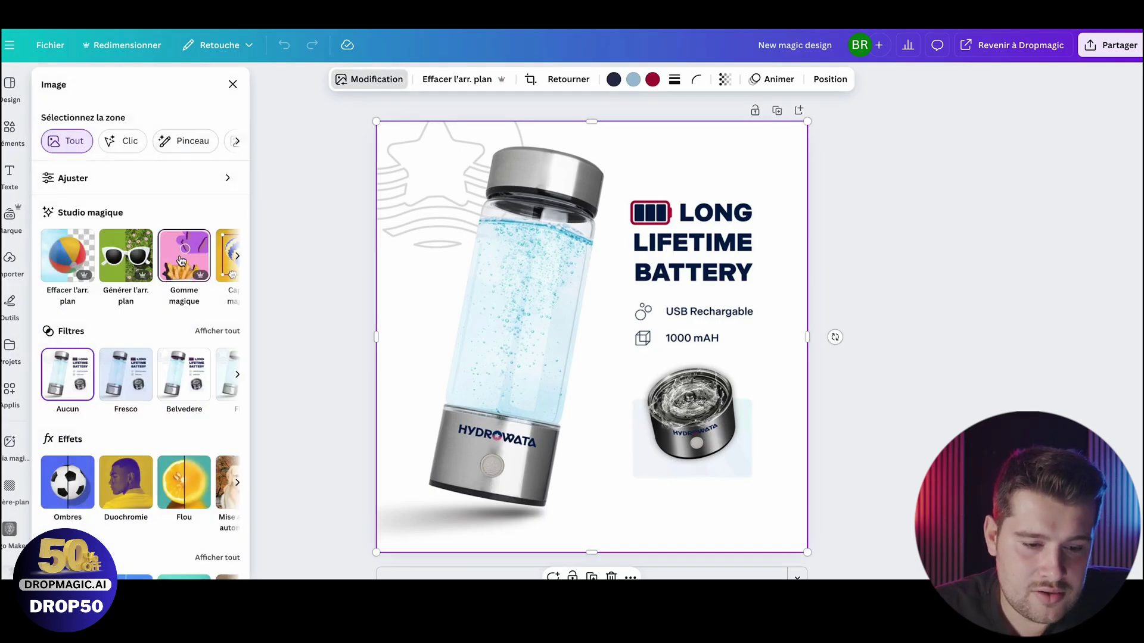
click(182, 261)
drag(81, 214, 73, 213)
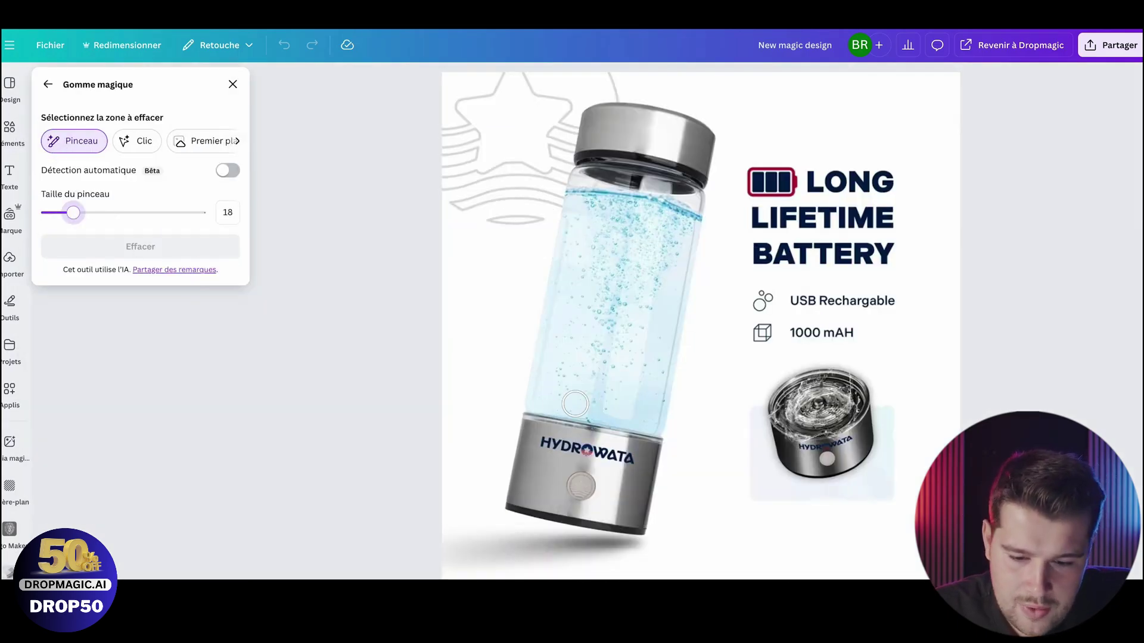
scroll(569, 439, up, 5)
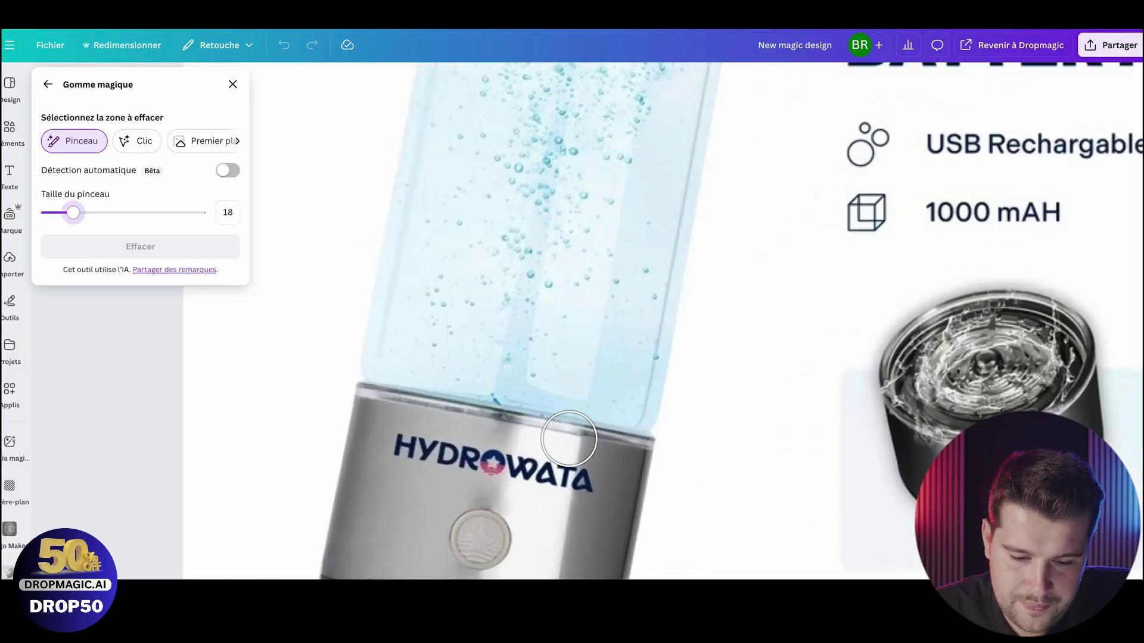
drag(72, 212, 67, 213)
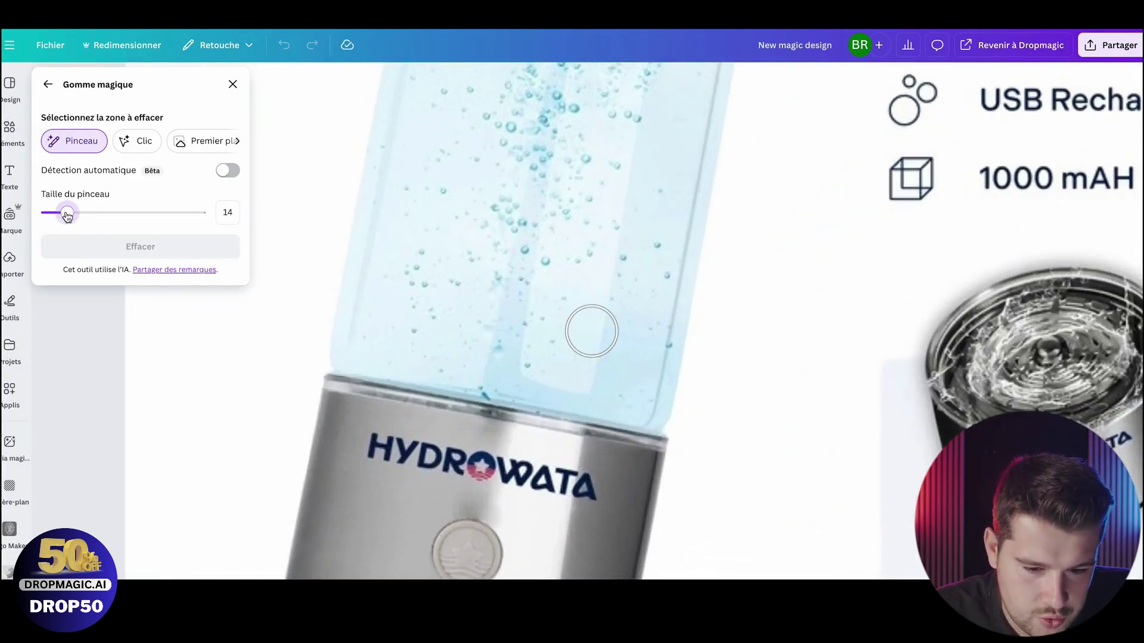
drag(390, 456, 583, 489)
click(140, 246)
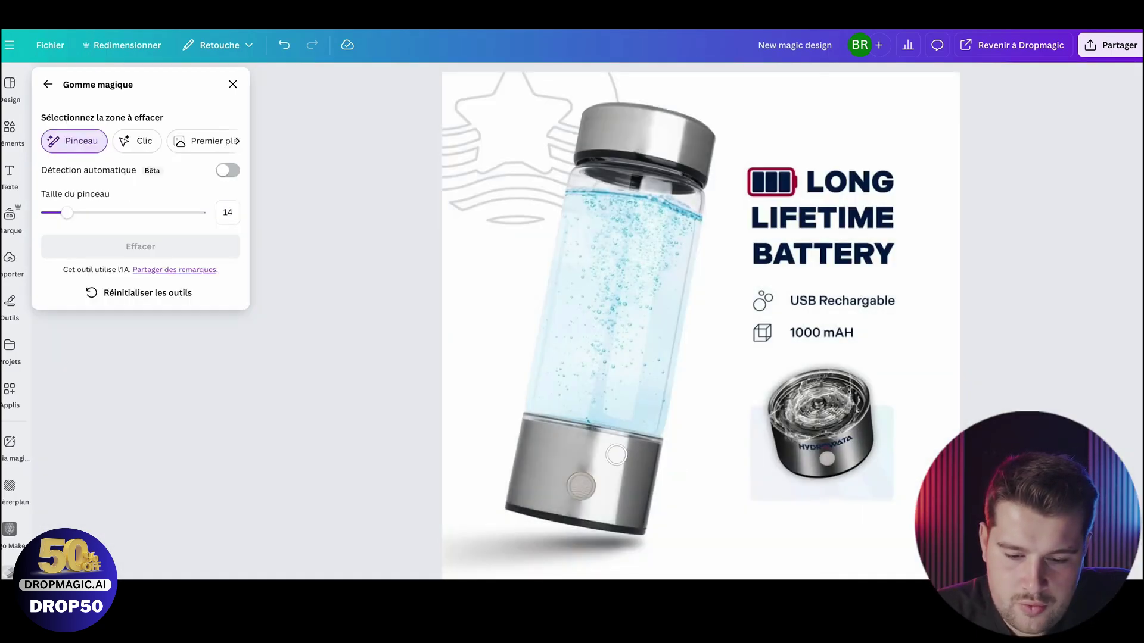
- Erase the HYDROWATA logo from the small base picture with brush size 8 and close the magic eraser
drag(67, 212, 57, 213)
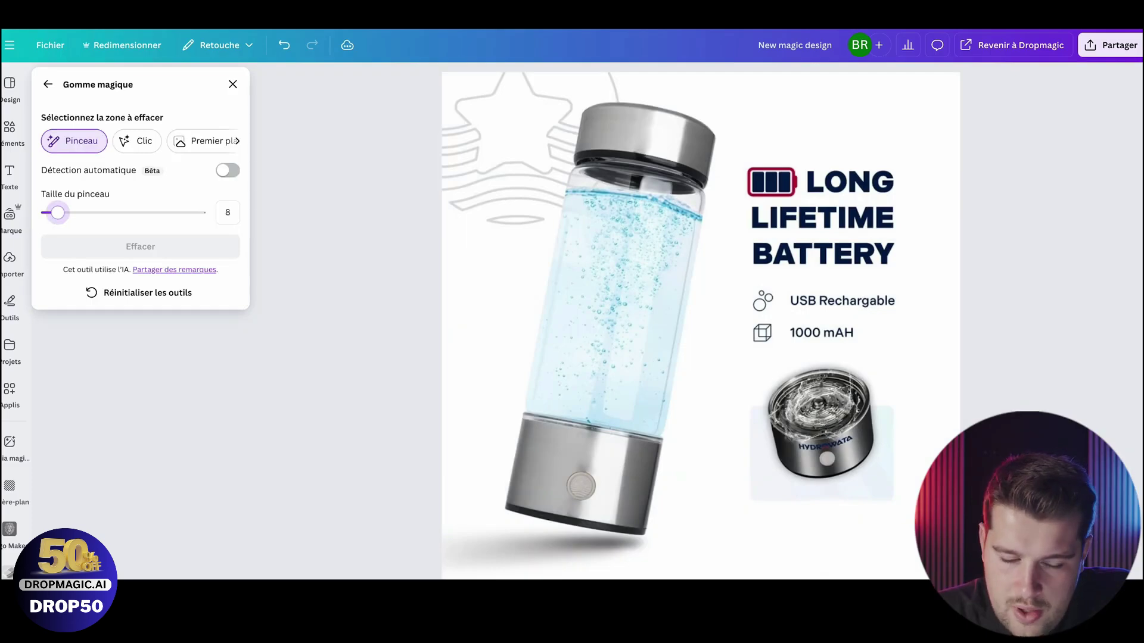
scroll(855, 459, up, 10)
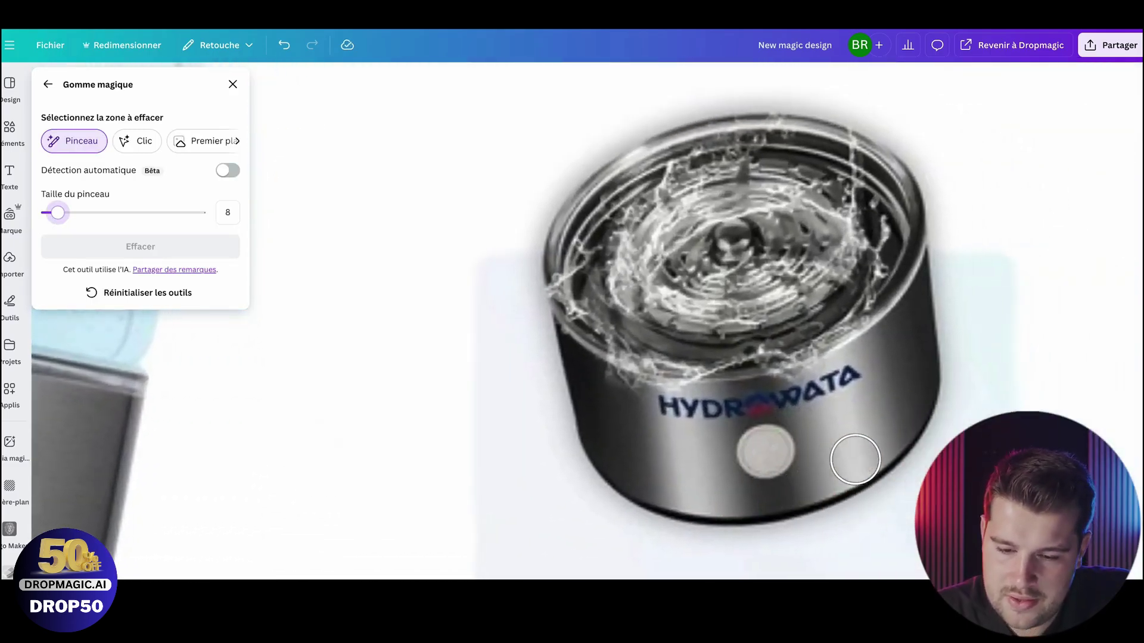
mouse_move(659, 411)
mouse_down()
mouse_move(737, 411)
mouse_move(867, 375)
mouse_up()
click(140, 246)
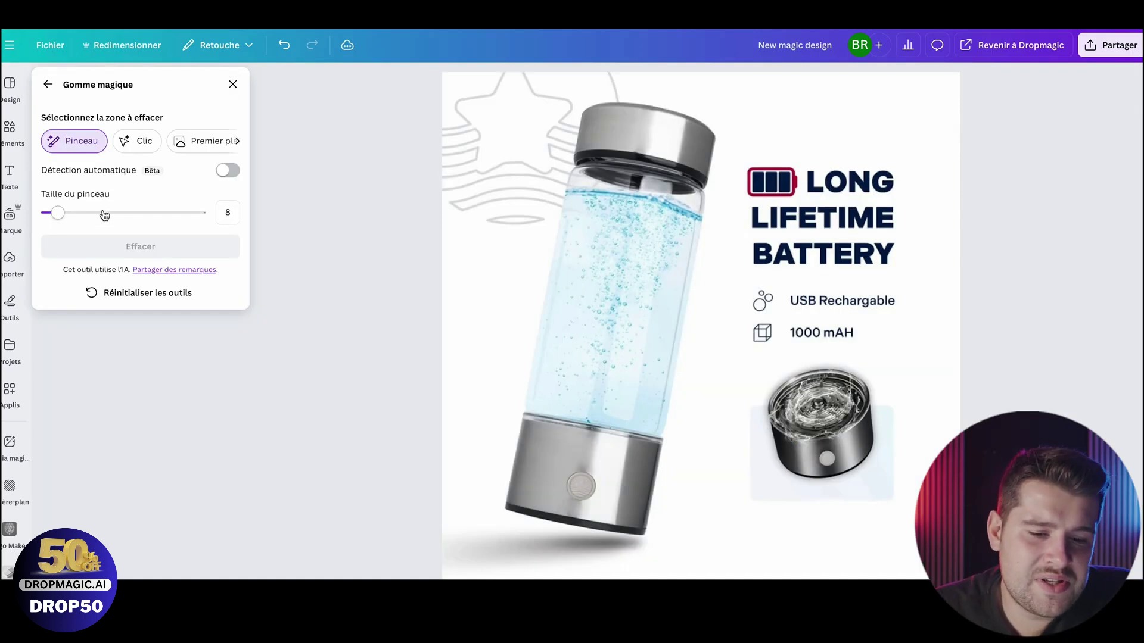
click(232, 84)
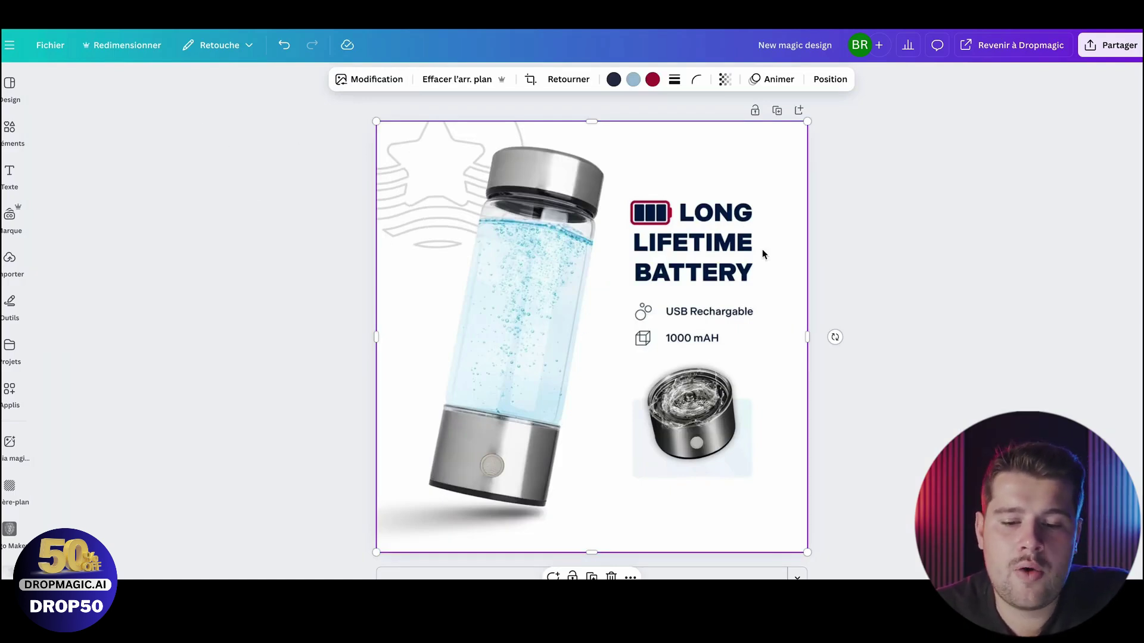
click(887, 231)
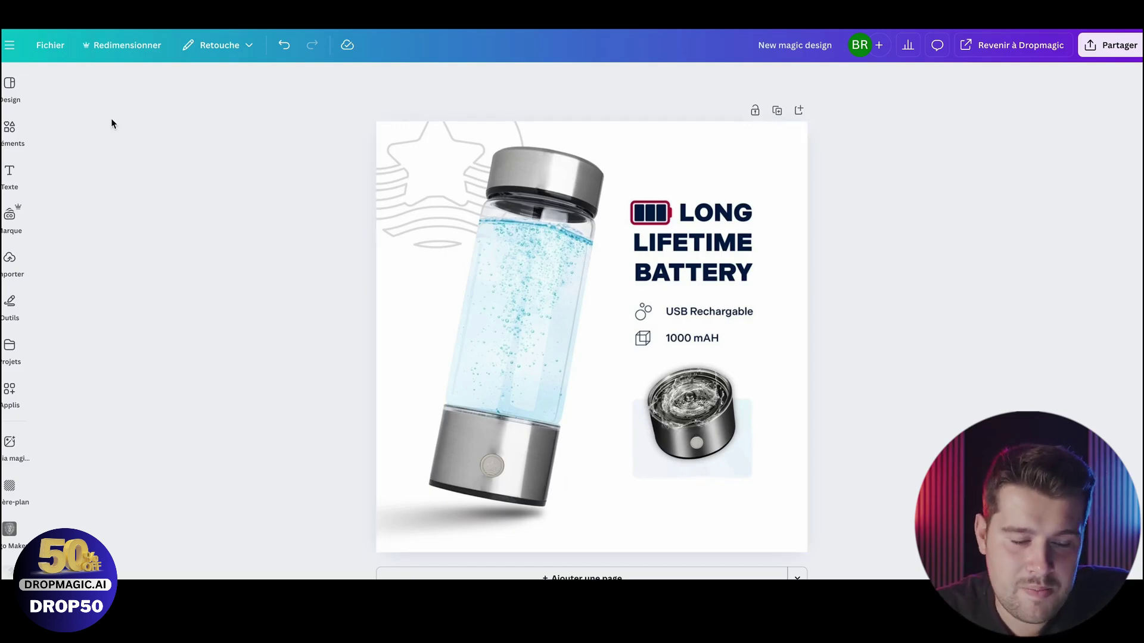
- Add a square shape and resize it into a rectangle covering the "USB Rechargable" and "1000 mAH" lines
click(10, 174)
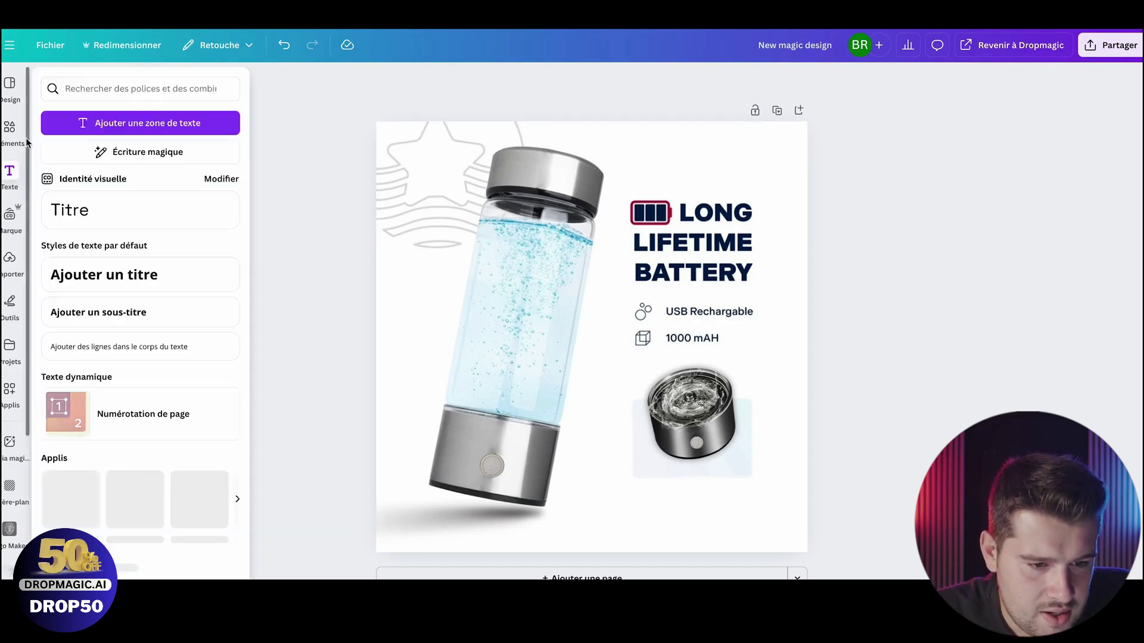
click(9, 127)
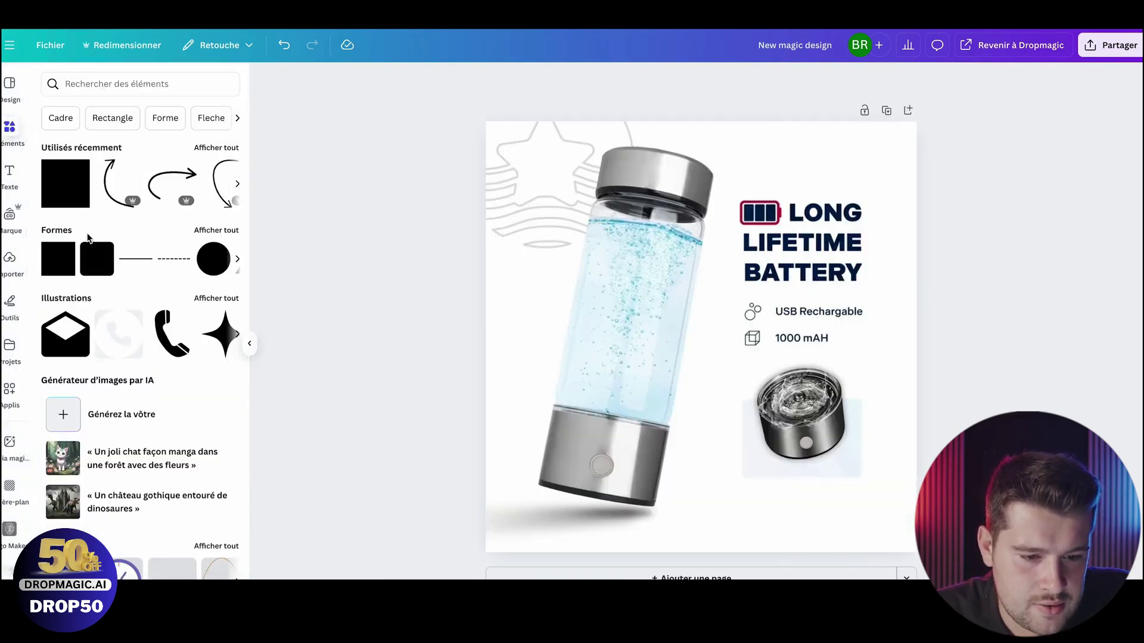
drag(55, 265, 793, 321)
drag(907, 421, 878, 343)
click(947, 311)
drag(828, 311, 824, 313)
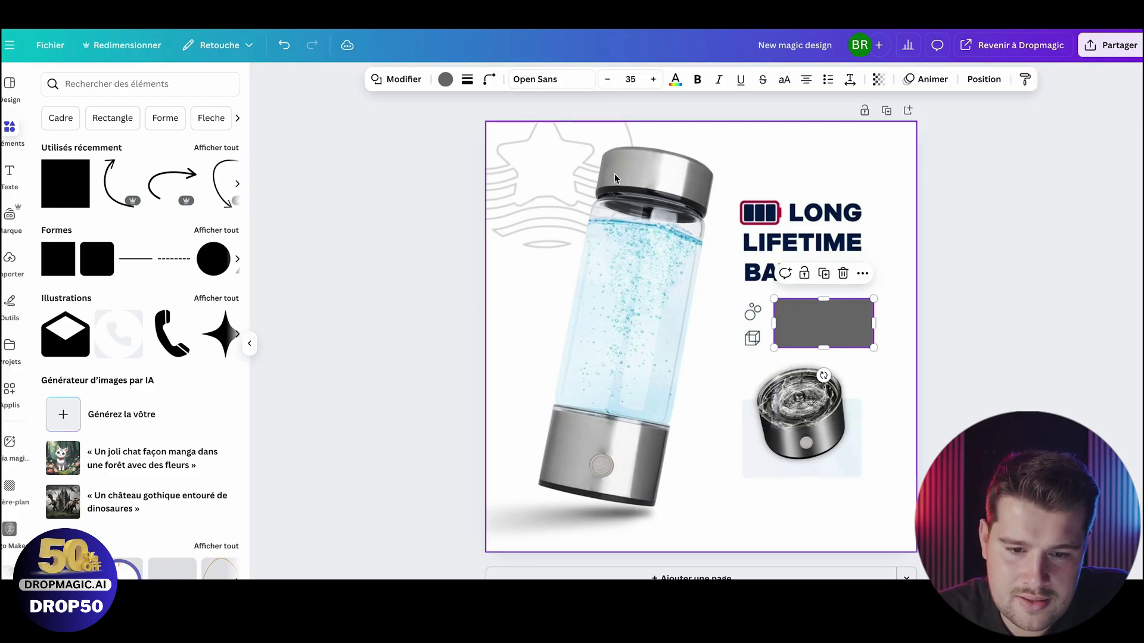
- Recolor the rectangle with the near-white image background sampled beside it
click(445, 79)
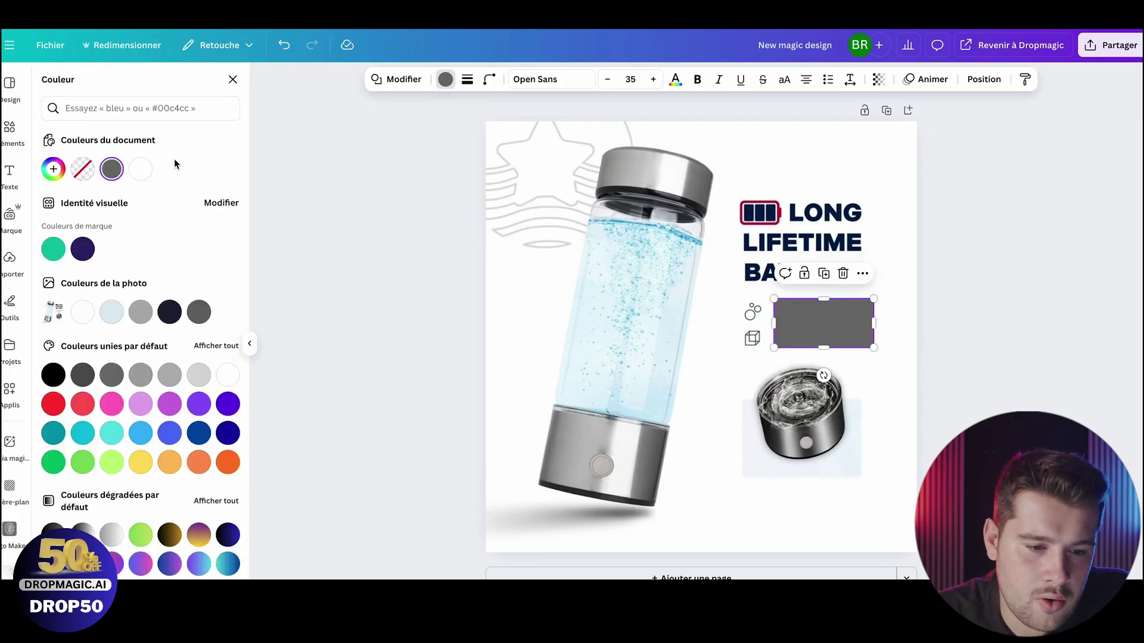
click(53, 168)
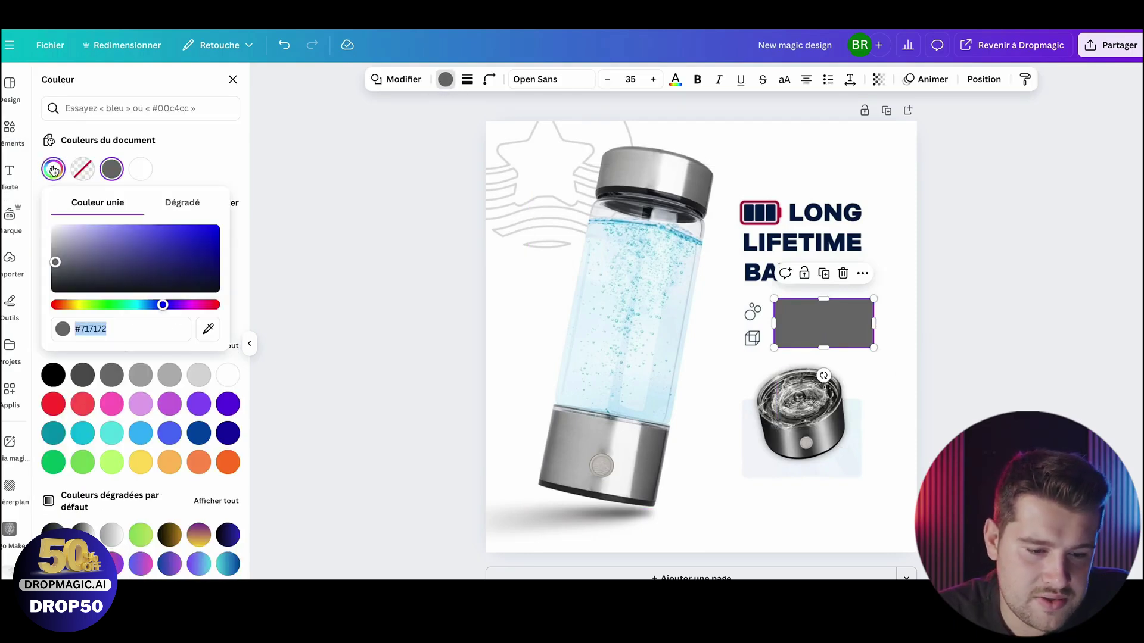
click(206, 331)
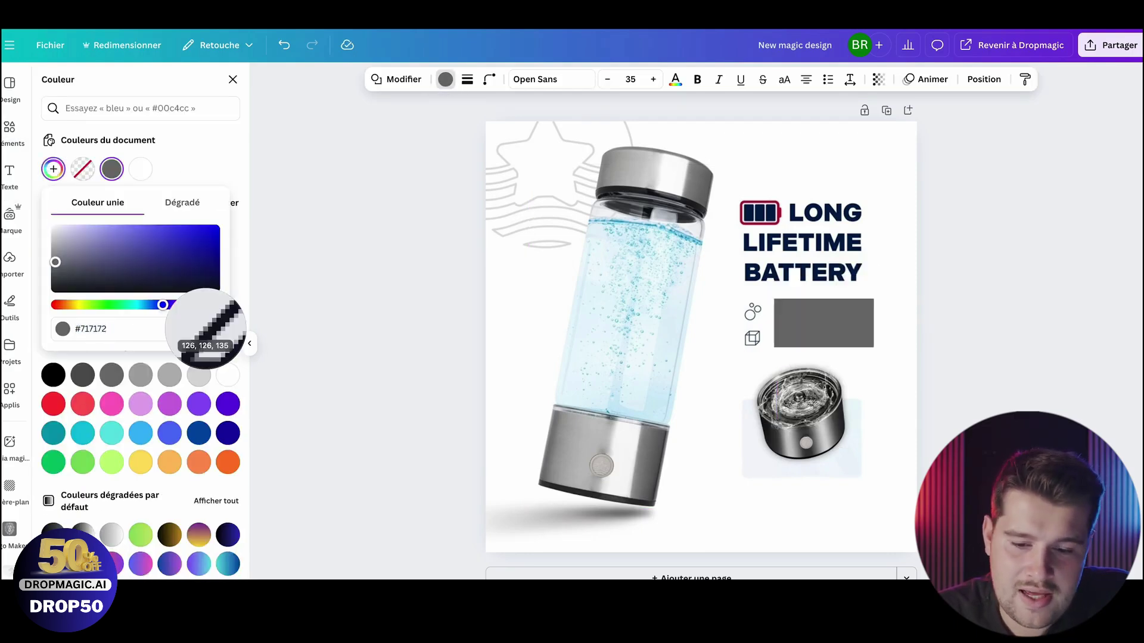
click(888, 333)
click(887, 277)
- Lock the background-colored rectangle covering the two feature lines
scroll(938, 285, up, 5)
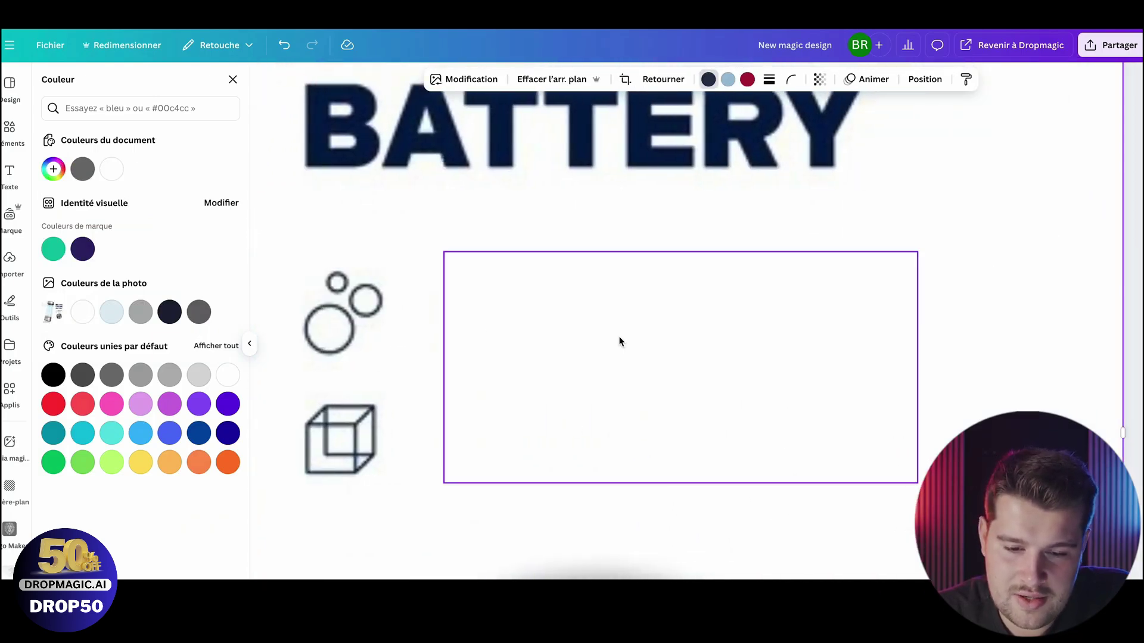
click(532, 334)
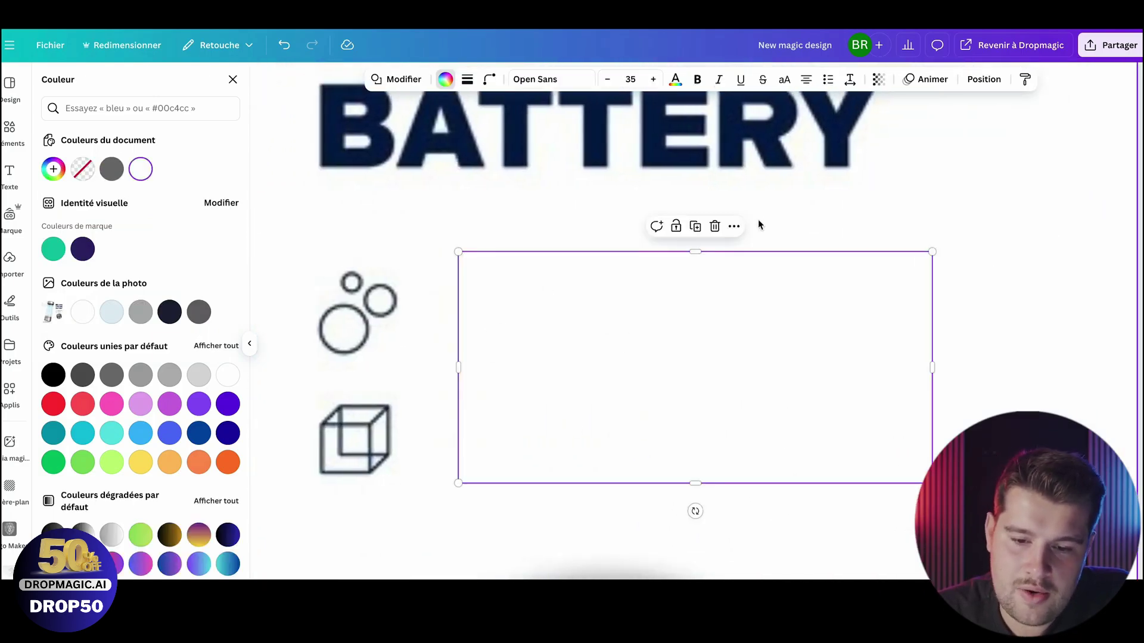
click(676, 228)
click(991, 246)
scroll(987, 252, down, 3)
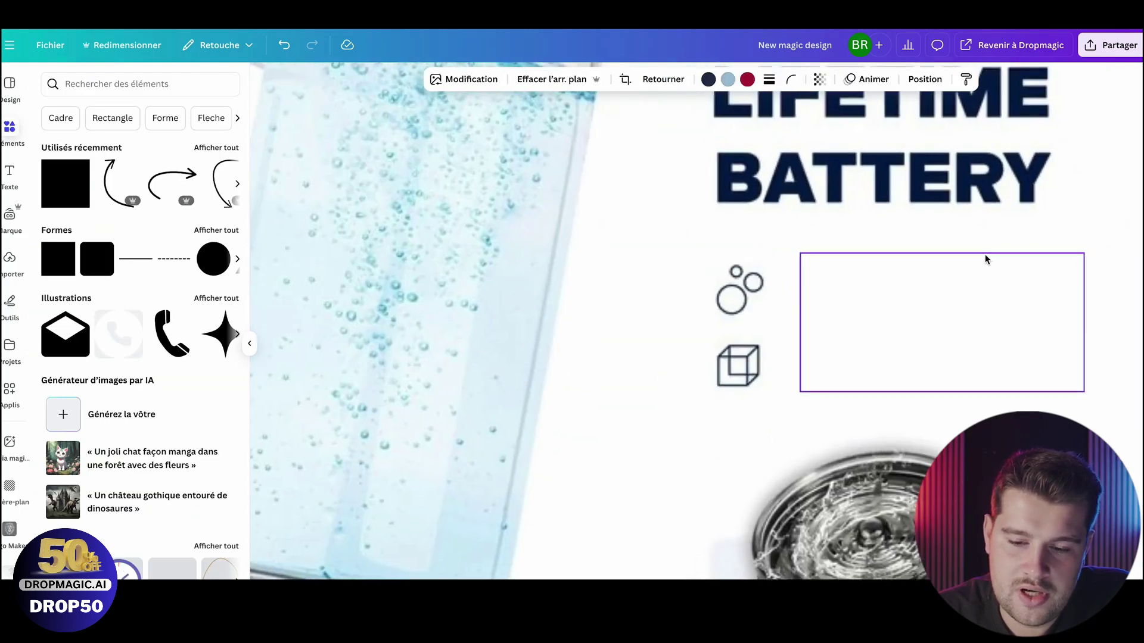
drag(1117, 308, 863, 309)
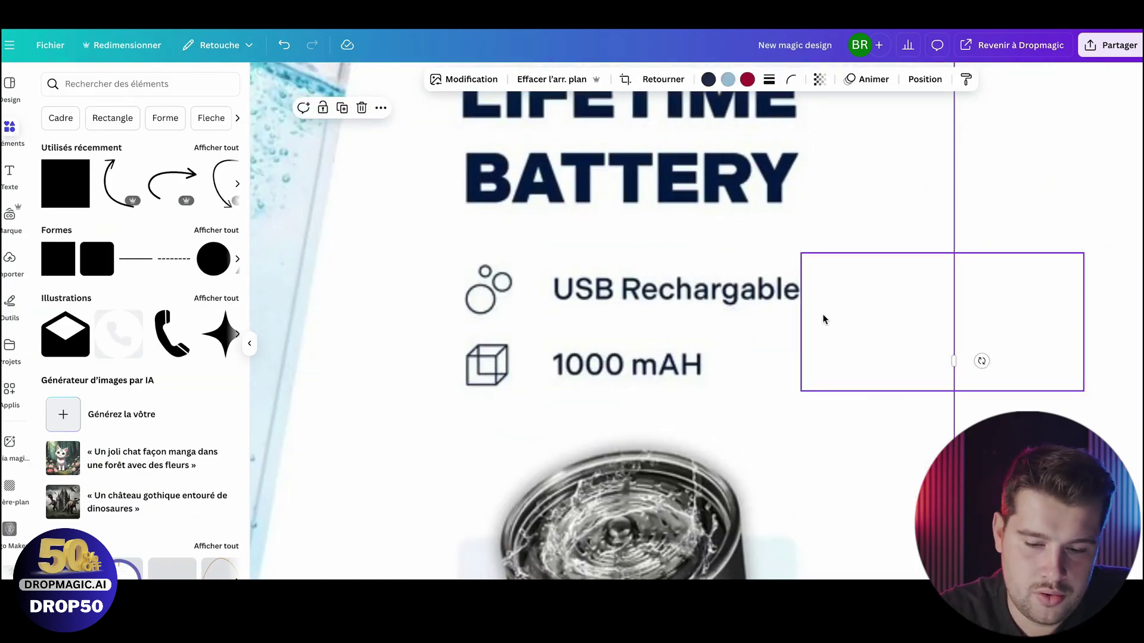
key(ctrl+z)
scroll(858, 348, down, 4)
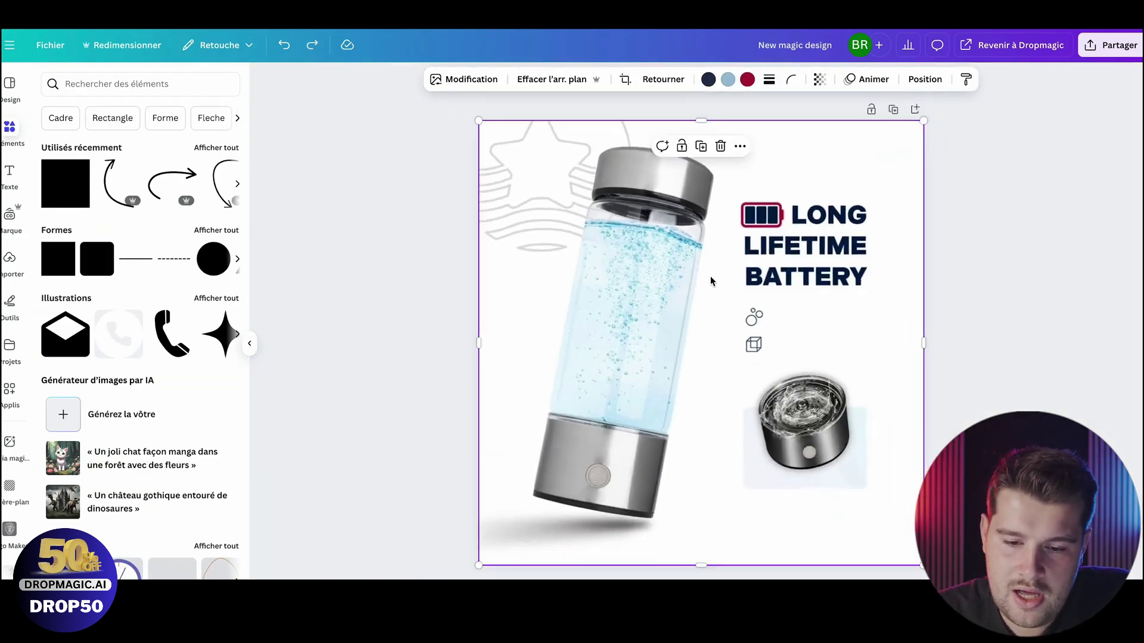
drag(905, 354, 814, 278)
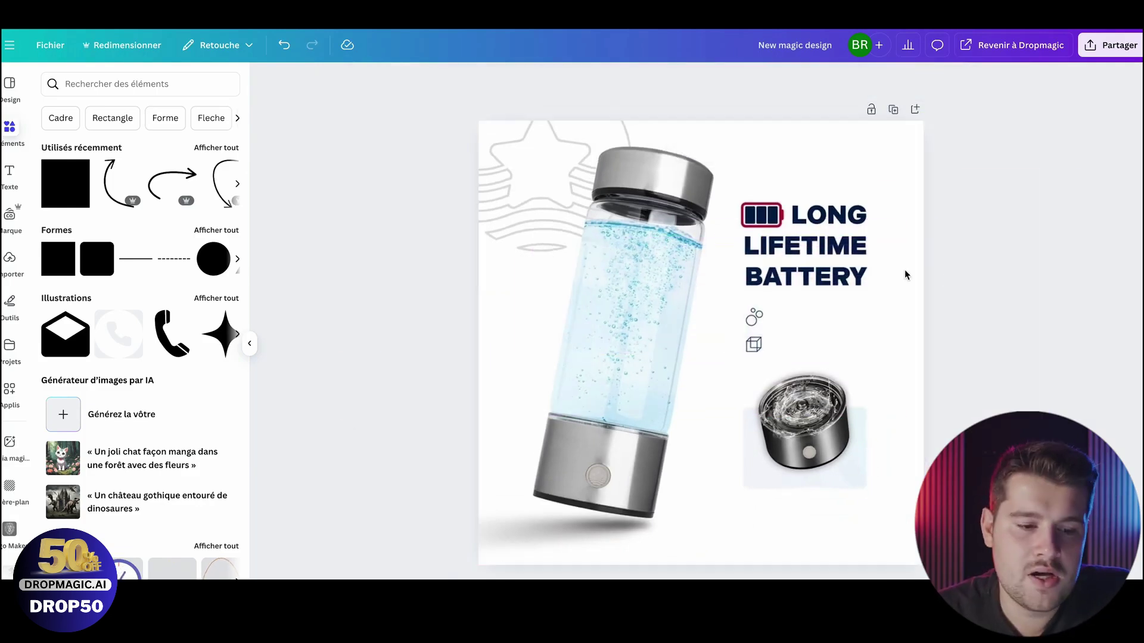
- Add a subtitle text box to the design and shrink it to a font size of about 58.6
click(10, 173)
click(104, 321)
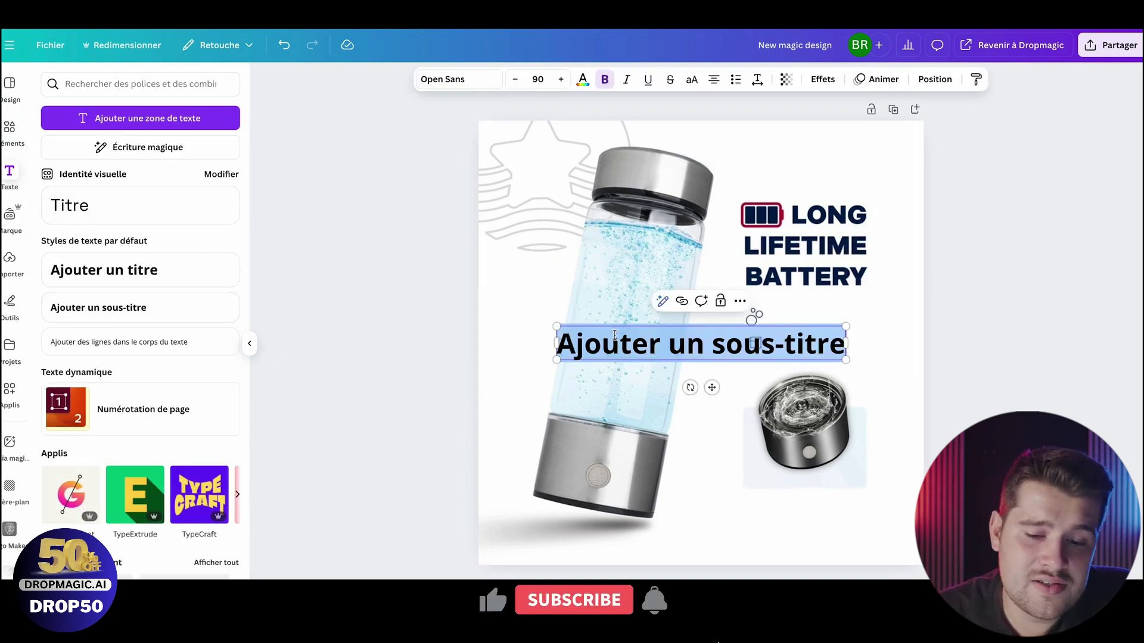
drag(557, 360, 657, 349)
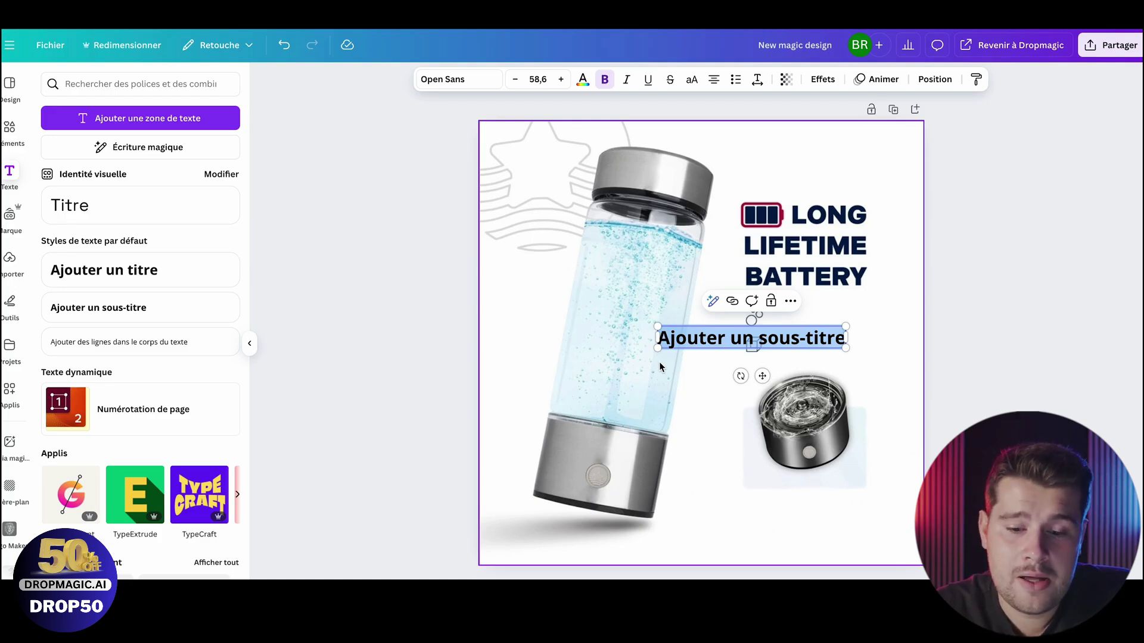
- Set the subtitle's font to Roboto
click(456, 79)
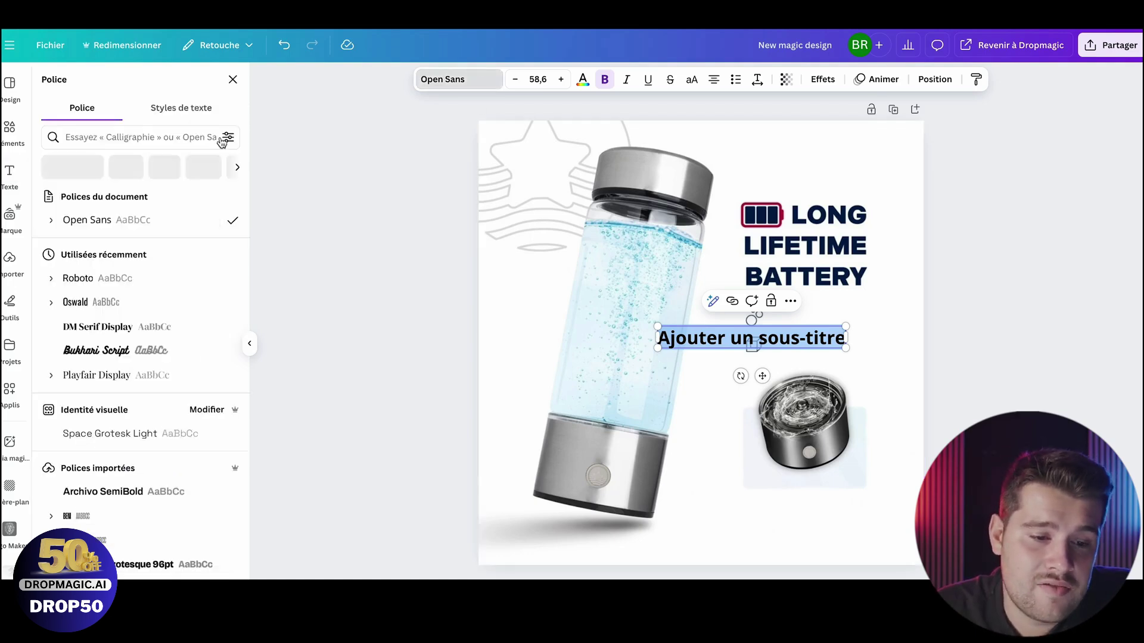
click(106, 146)
text(ribo)
key(BackSpace)
key(BackSpace)
key(BackSpace)
text(oboto)
click(100, 196)
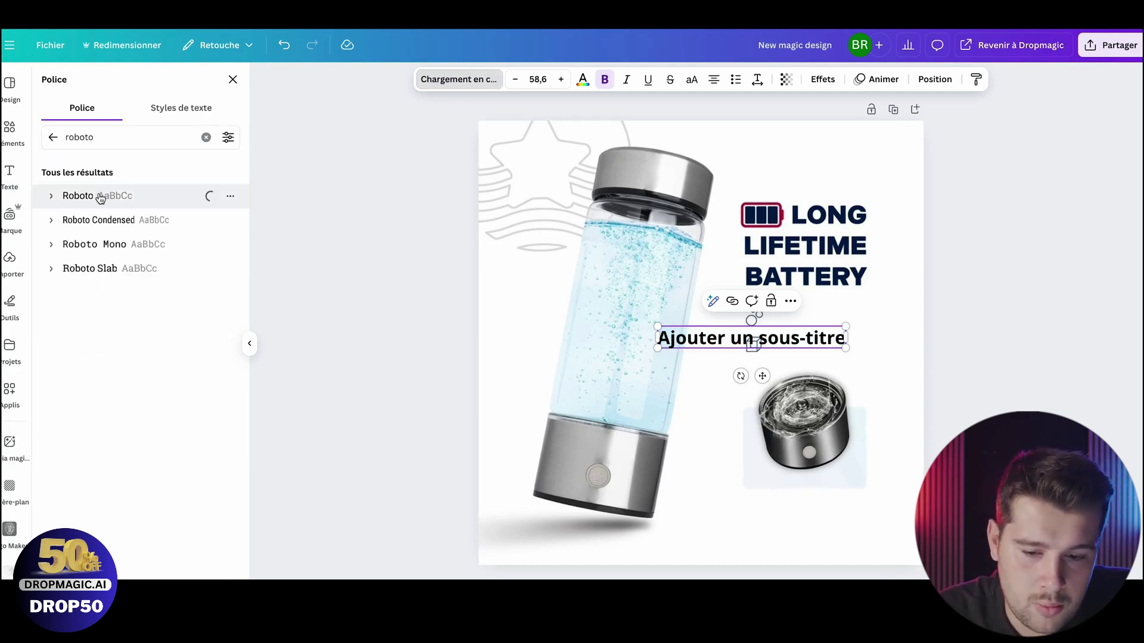
- Check the original feature wording in Dropmagic and replace the subtitle placeholder in Canva with "Rechargeable en USB"
double_click(741, 338)
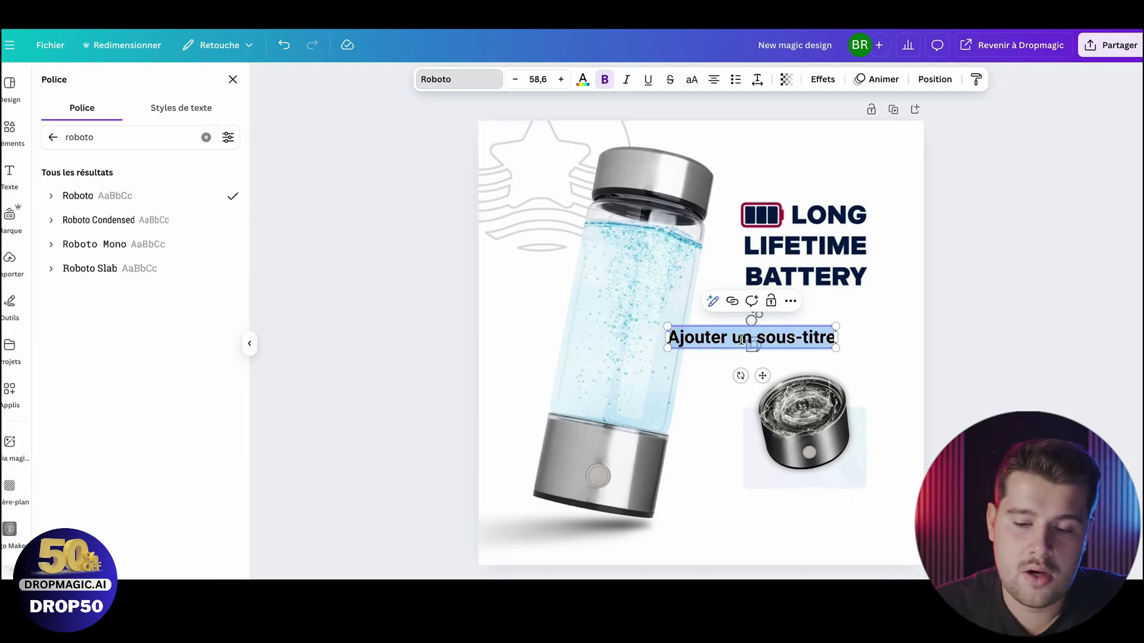
click(860, 335)
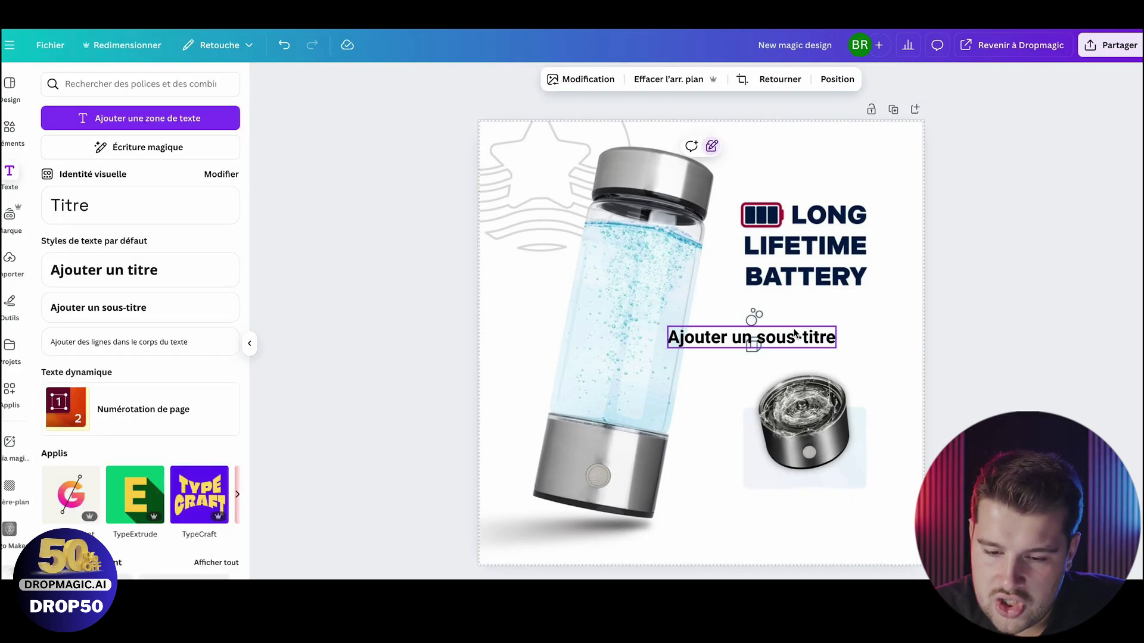
double_click(741, 339)
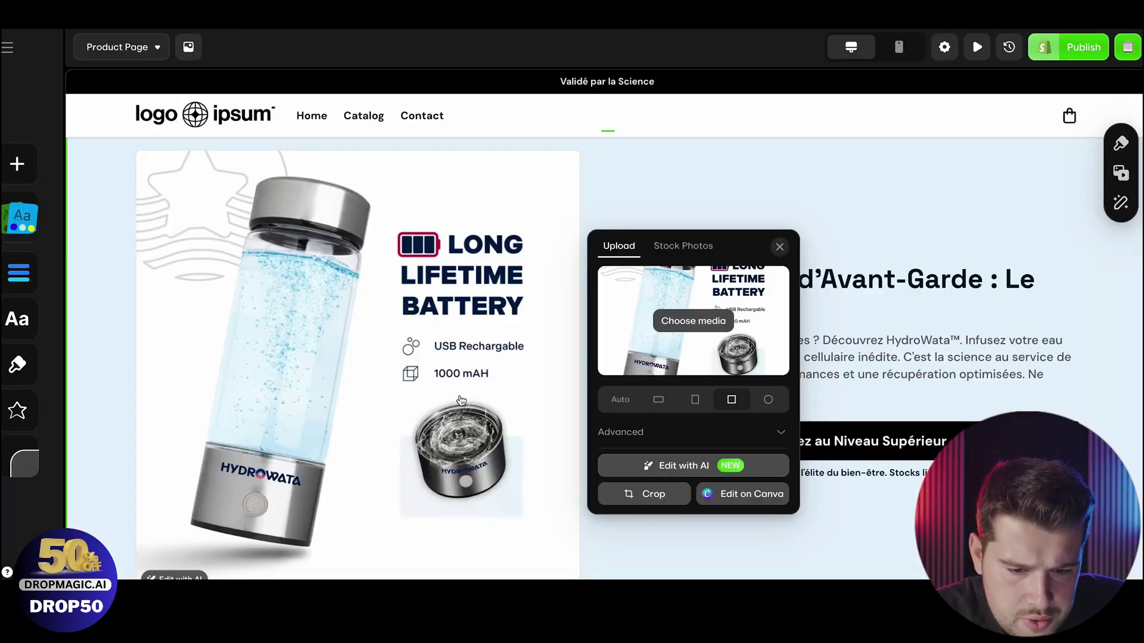
key(Escape)
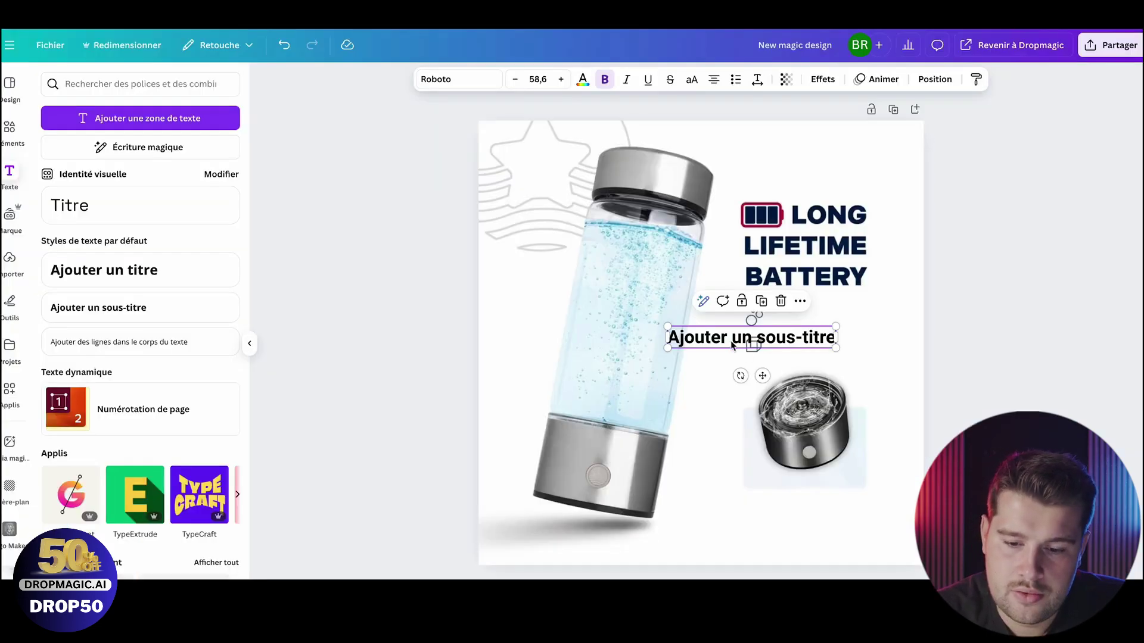
double_click(732, 345)
text(Rechargeable en USB)
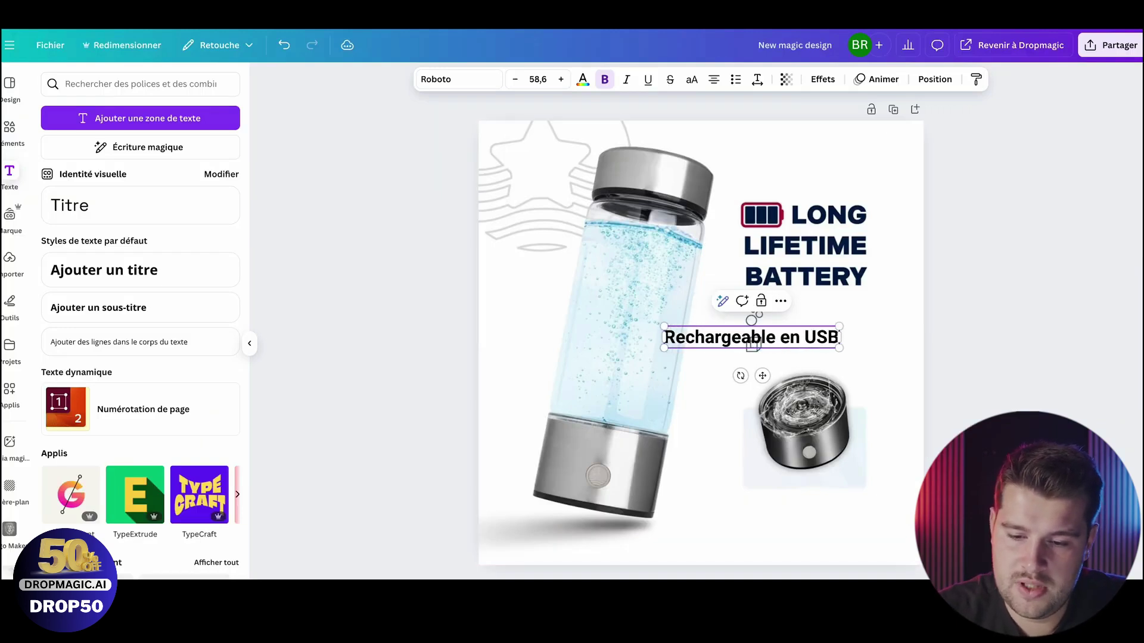
- Remove the bold from "Rechargeable en USB", shrink it to a font size of about 39.1 and place it beside the bubbles icon
key(ctrl+a)
key(ctrl+b)
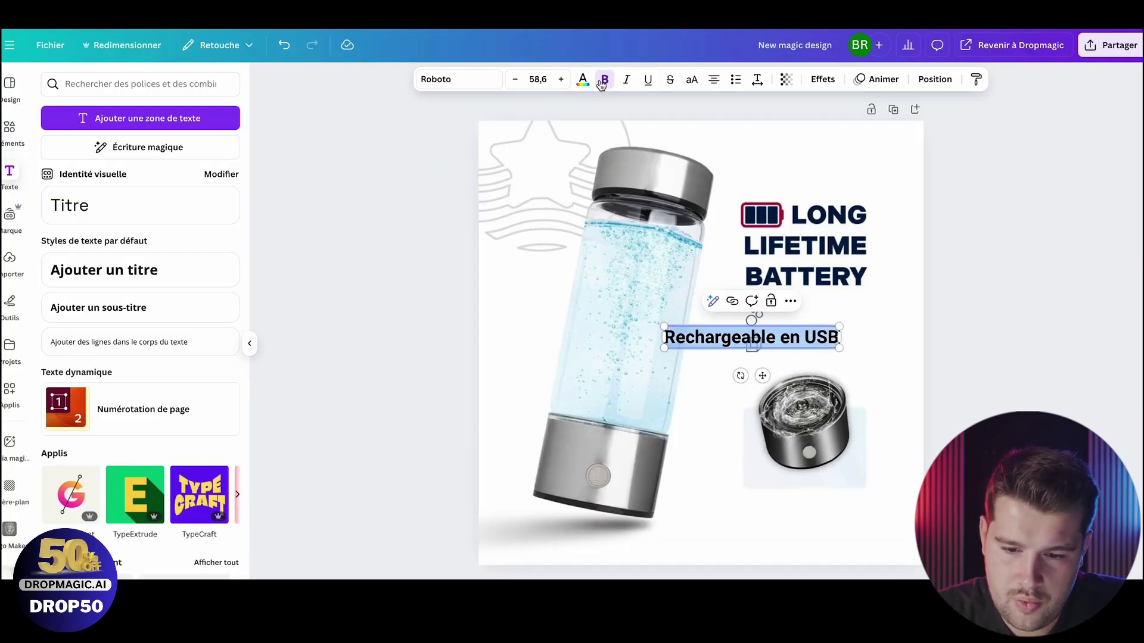
drag(663, 347, 724, 361)
scroll(899, 295, up, 5)
scroll(899, 298, right, 1)
click(982, 378)
drag(772, 386, 878, 353)
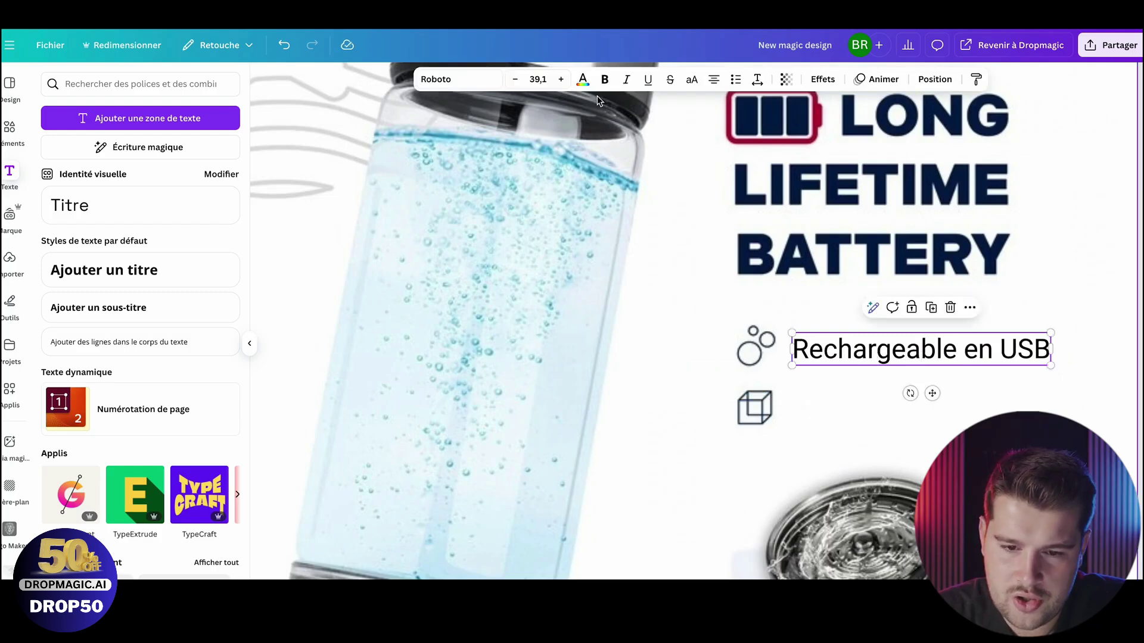
- Color the "Rechargeable en USB" line with the dark navy taken from the photo colors
click(583, 80)
click(167, 314)
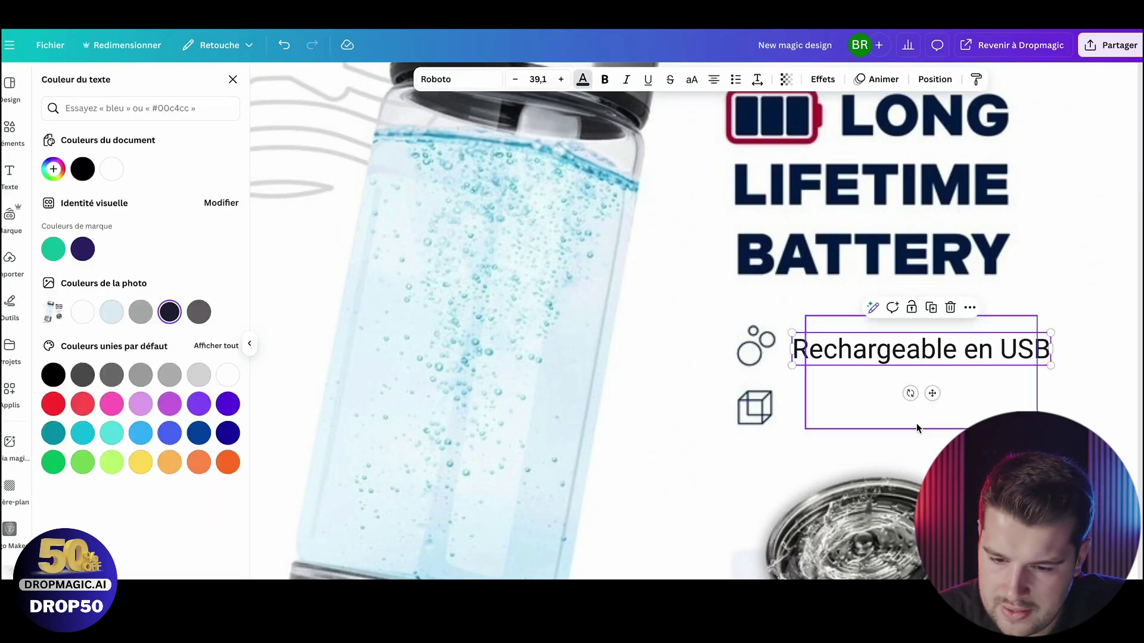
click(830, 415)
- Duplicate the "Rechargeable en USB" line beside the cube icon and change the copy's text to "1000mAh"
click(929, 352)
key(ctrl+d)
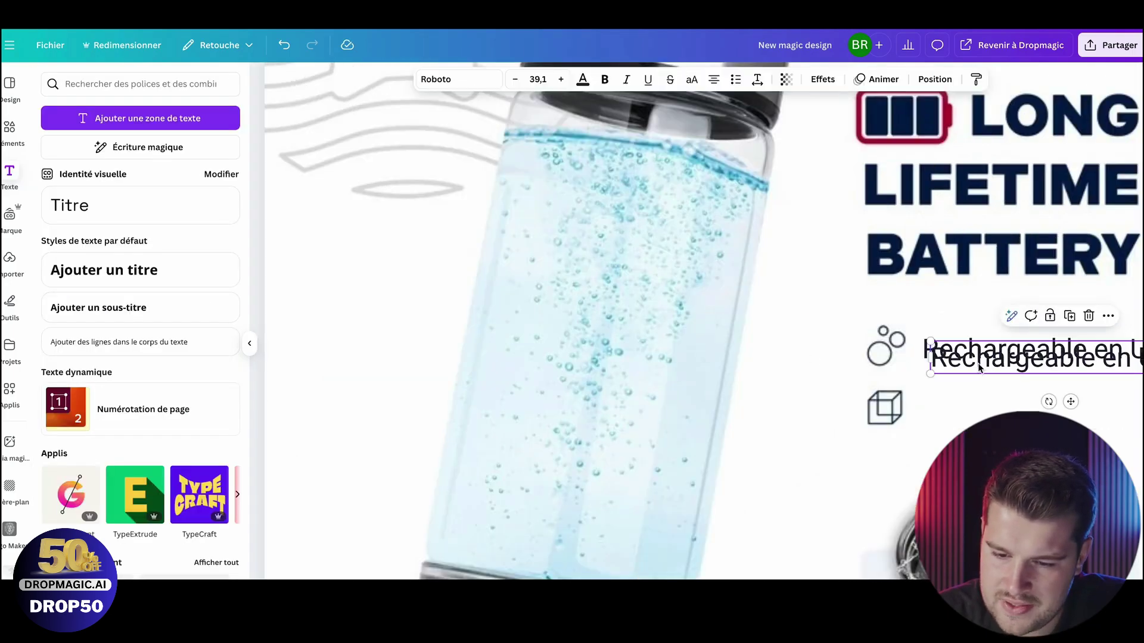
drag(981, 368, 970, 412)
double_click(970, 412)
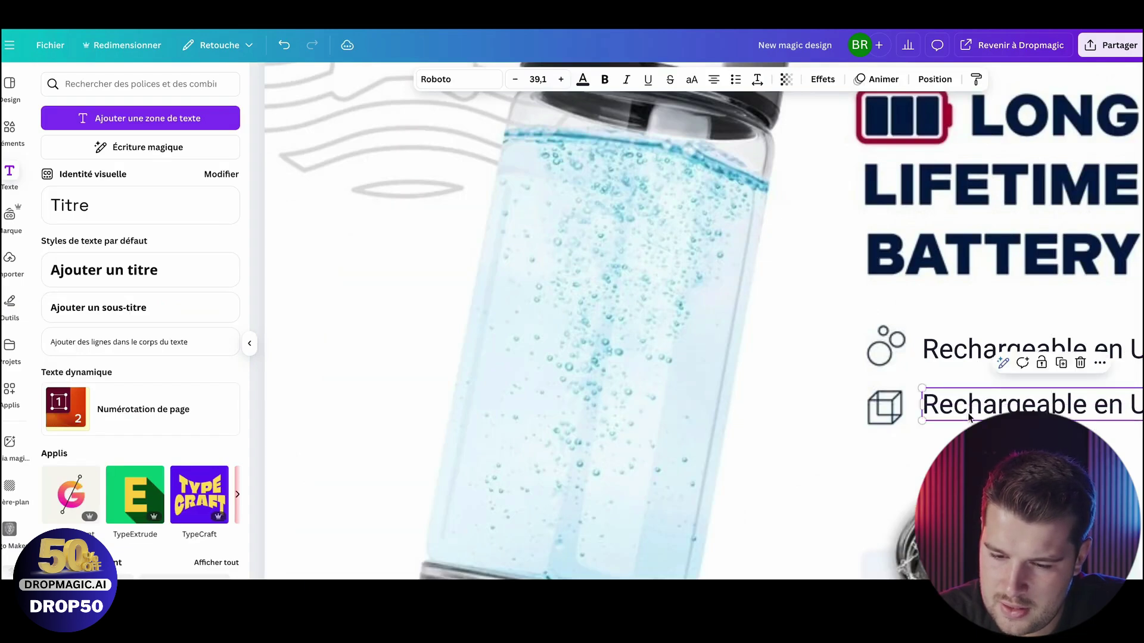
text(1000m)
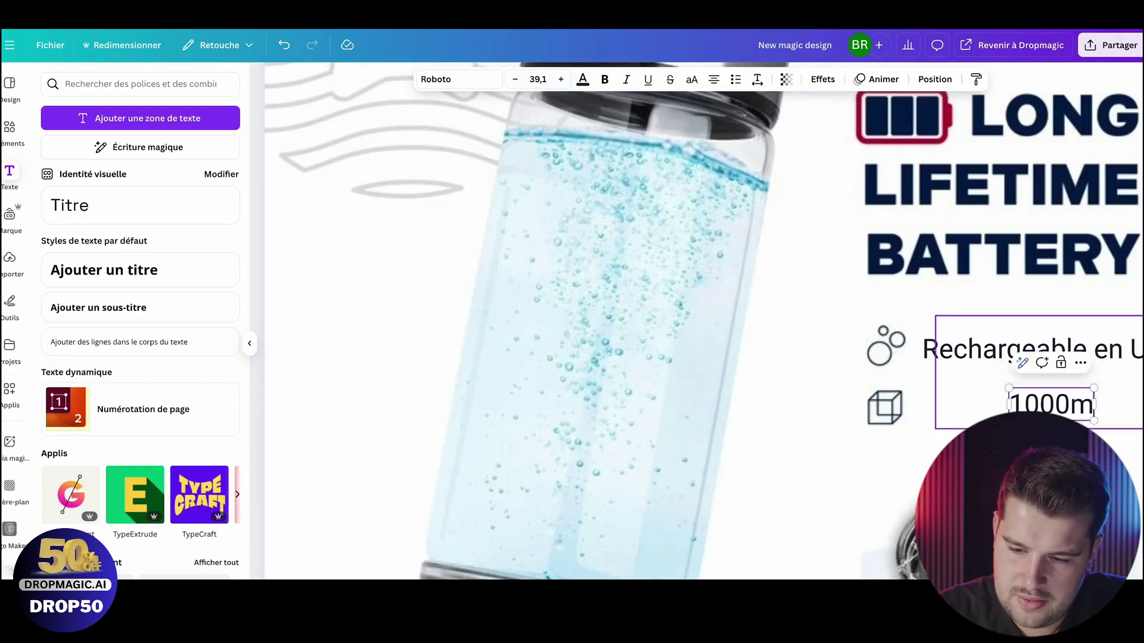
text(Ah)
- Align the "1000mAh" text with the start of the "Rechargeable en USB" line above it
click(1025, 458)
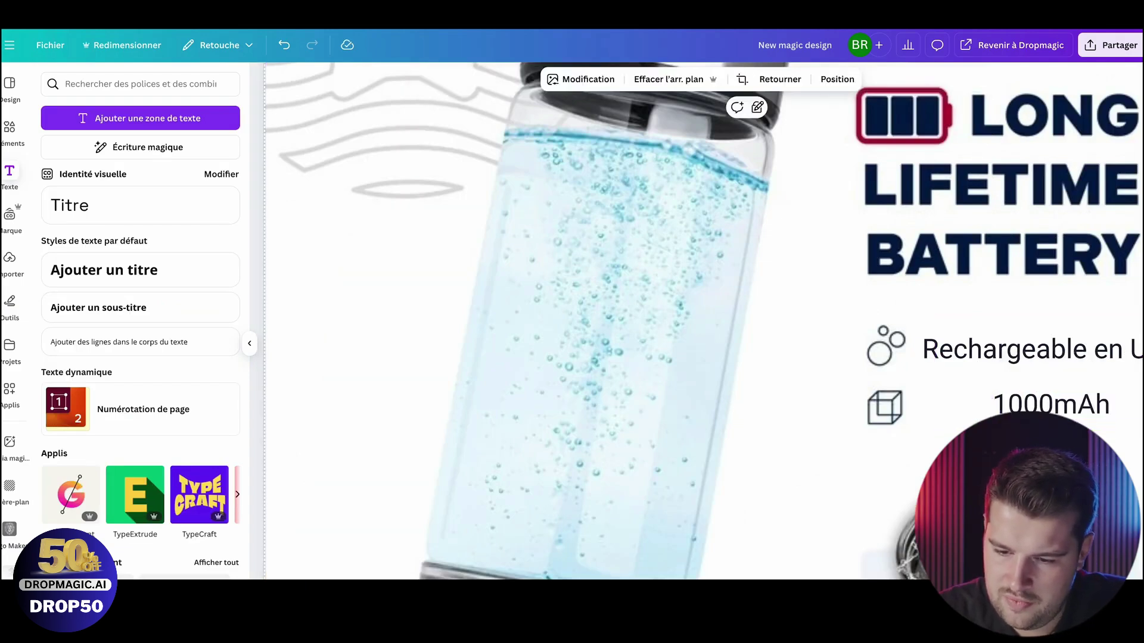
drag(1051, 405, 981, 405)
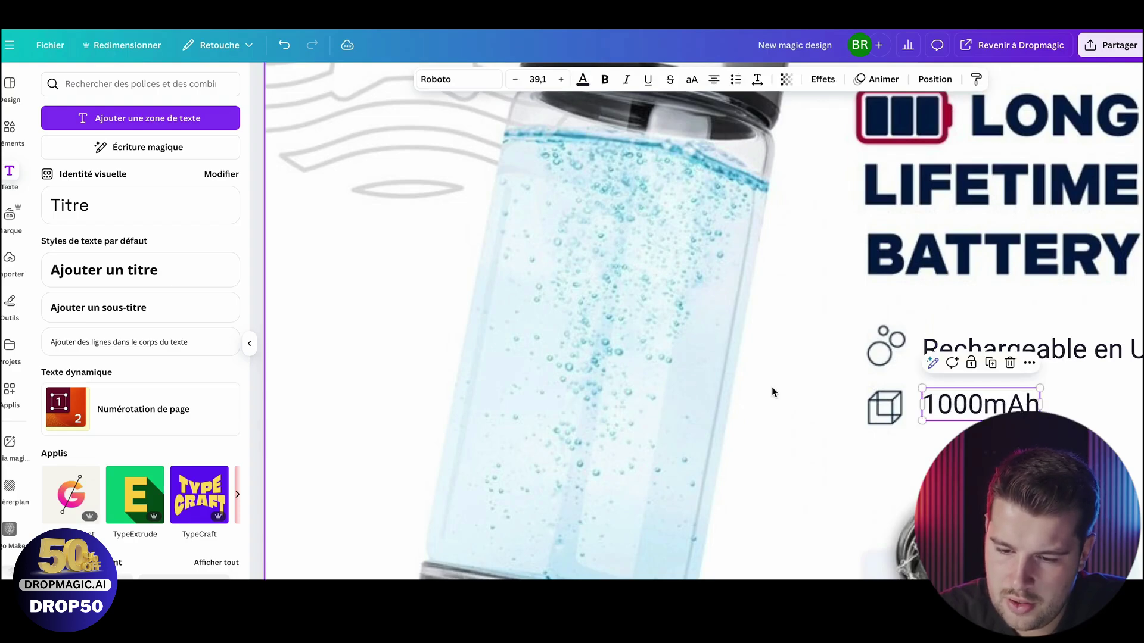
click(690, 384)
scroll(690, 384, down, 5)
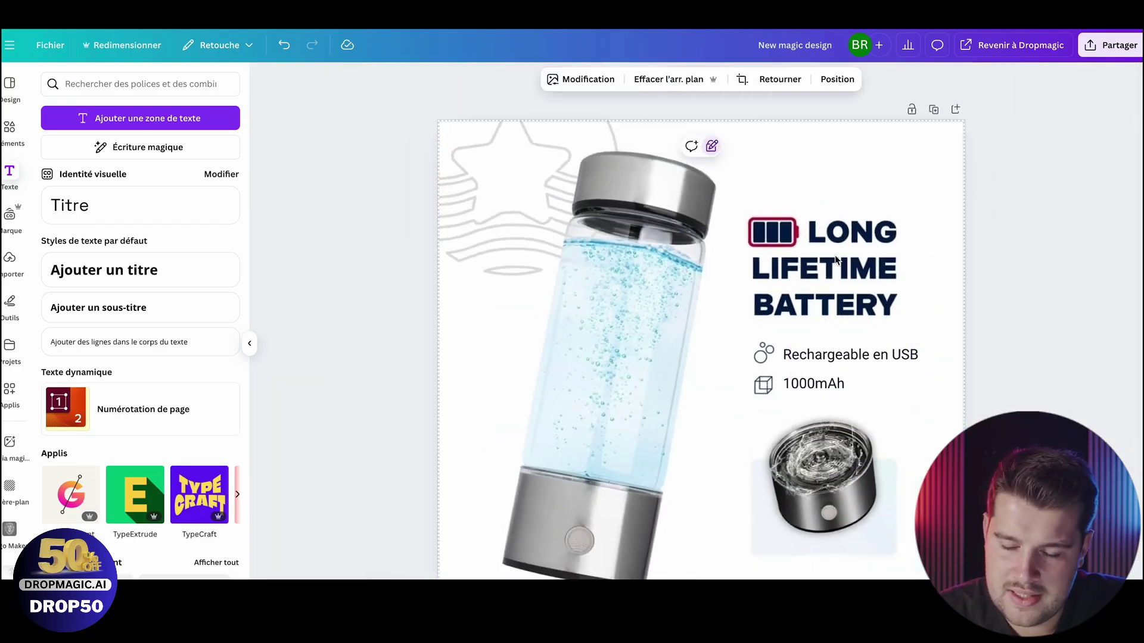
- Add a square shape over "LIFETIME BATTERY" and reduce its height so it covers only those two heading lines
click(9, 127)
drag(69, 193, 776, 292)
drag(768, 277, 771, 277)
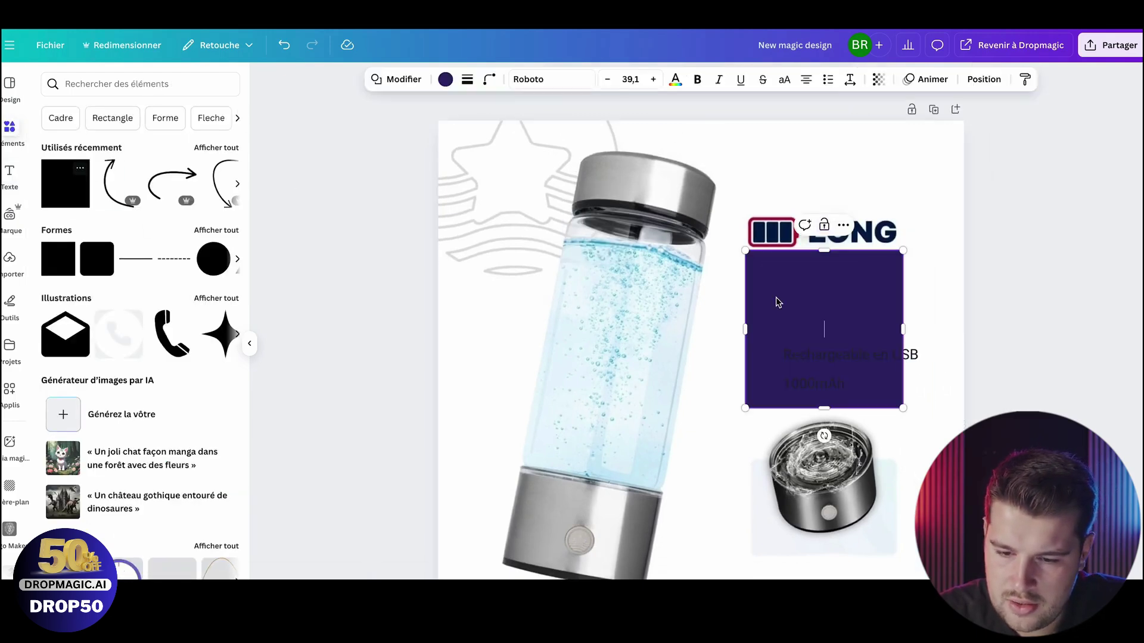
drag(823, 392, 828, 316)
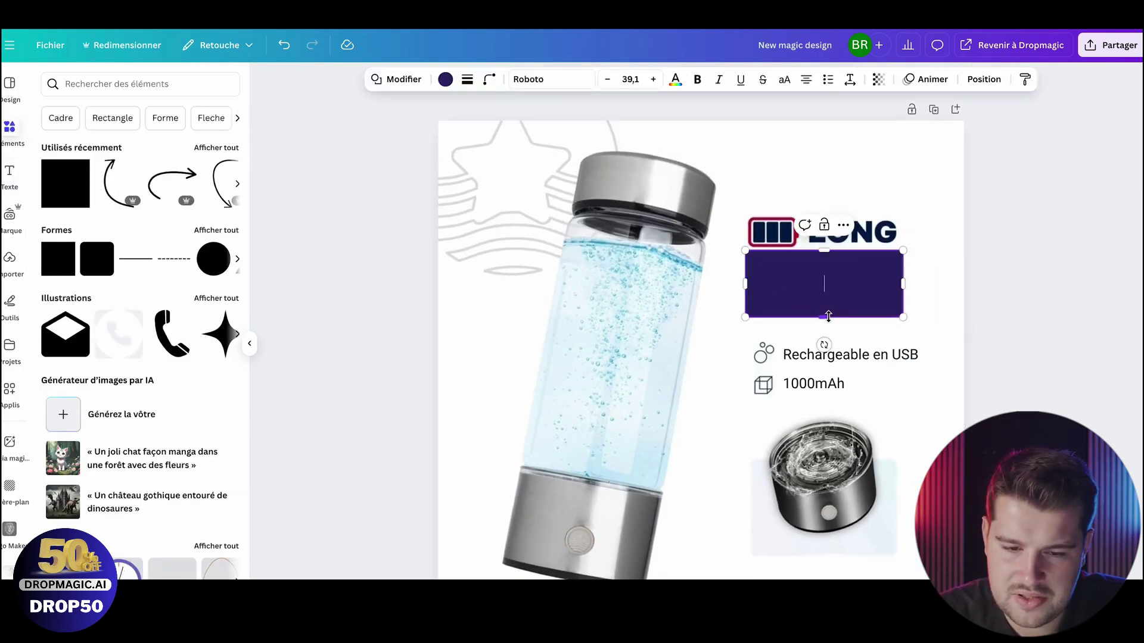
- Fill the rectangle with the background color sampled from the empty area beside the heading
click(445, 79)
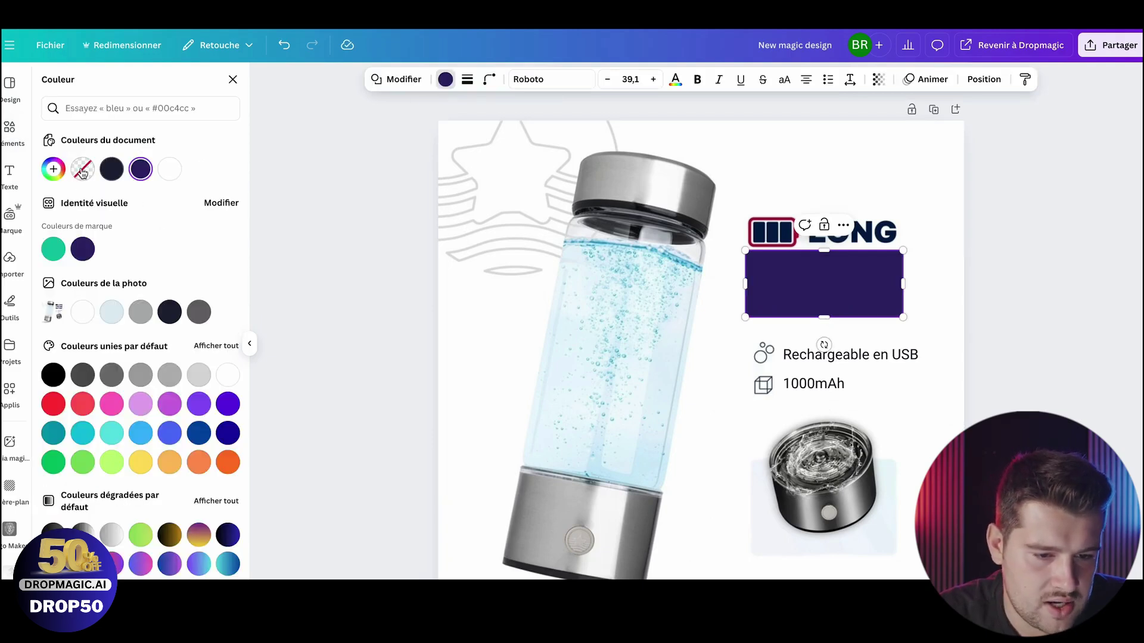
click(60, 172)
click(176, 152)
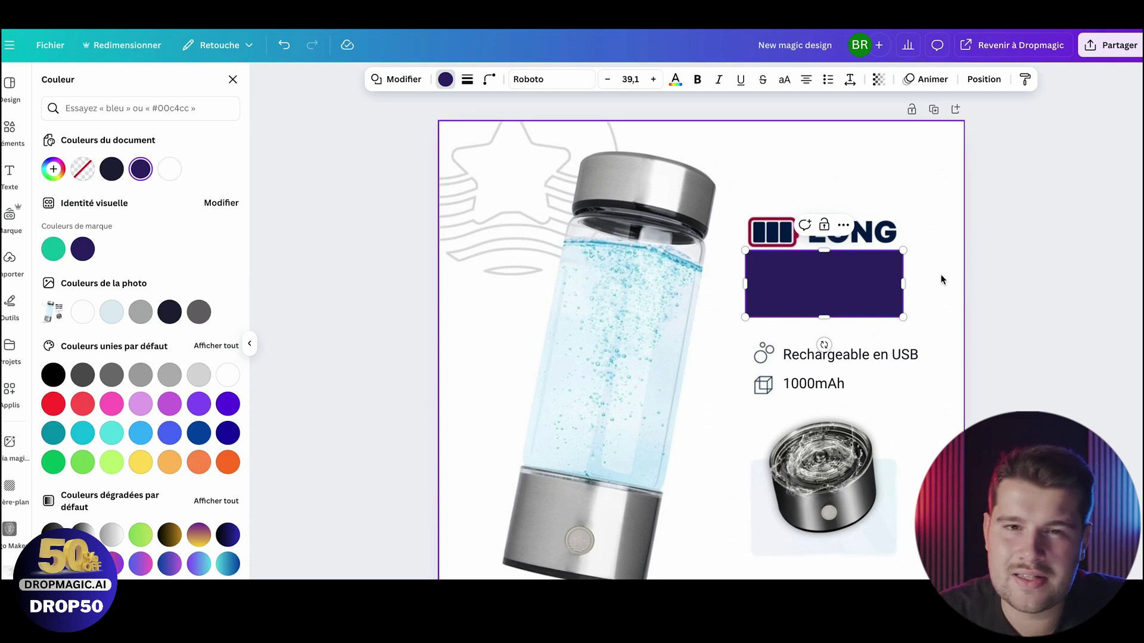
click(53, 169)
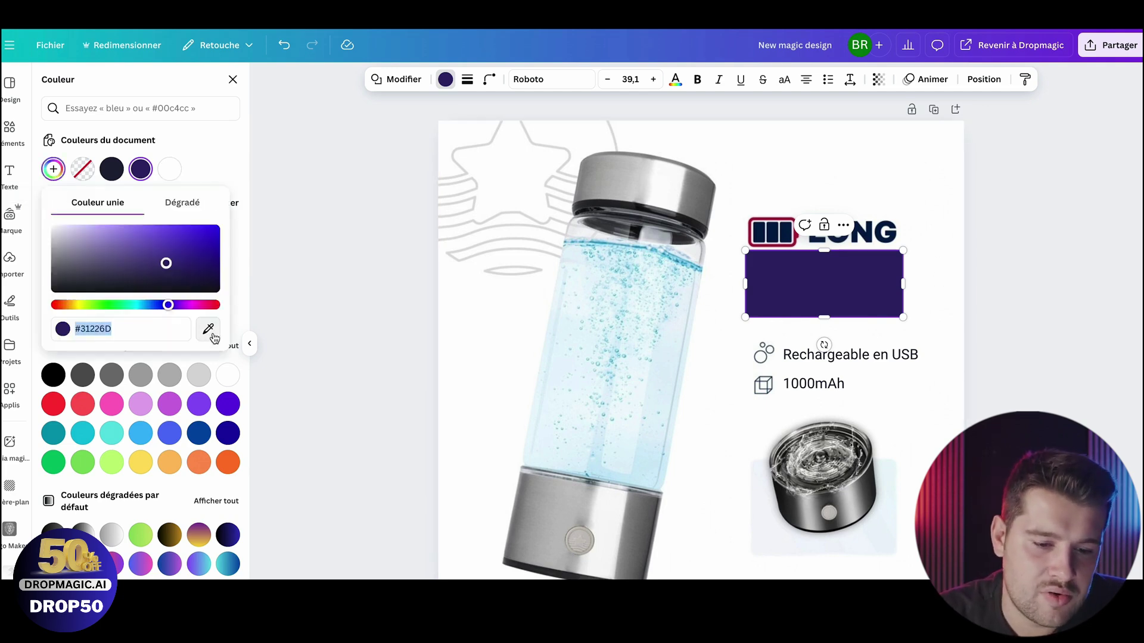
click(214, 329)
click(938, 286)
- Cover the word "LONG" with the background-colored shape as well, leaving the battery icon uncovered
click(830, 301)
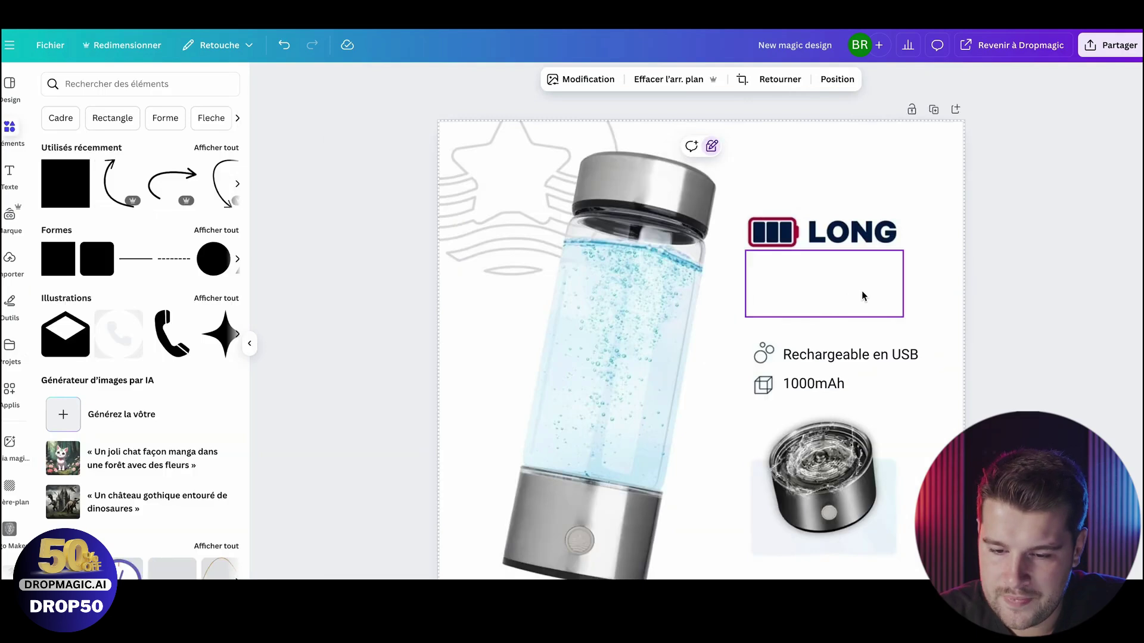
drag(847, 296, 875, 261)
click(775, 163)
- Add a title text box to the design and set its font to Roboto
click(846, 355)
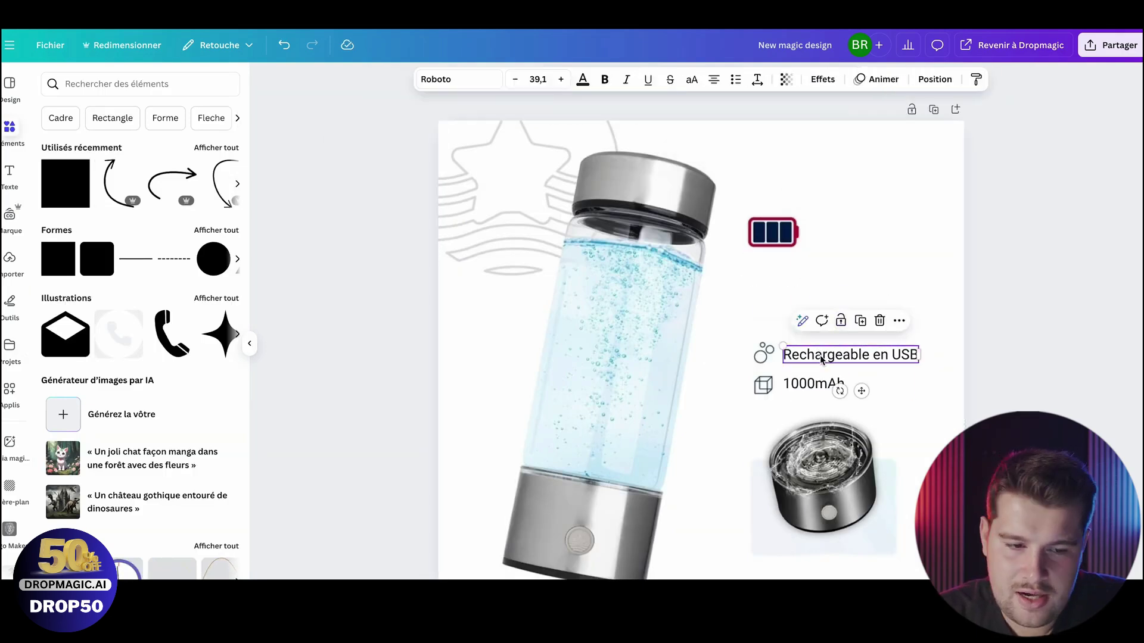
click(9, 128)
click(9, 173)
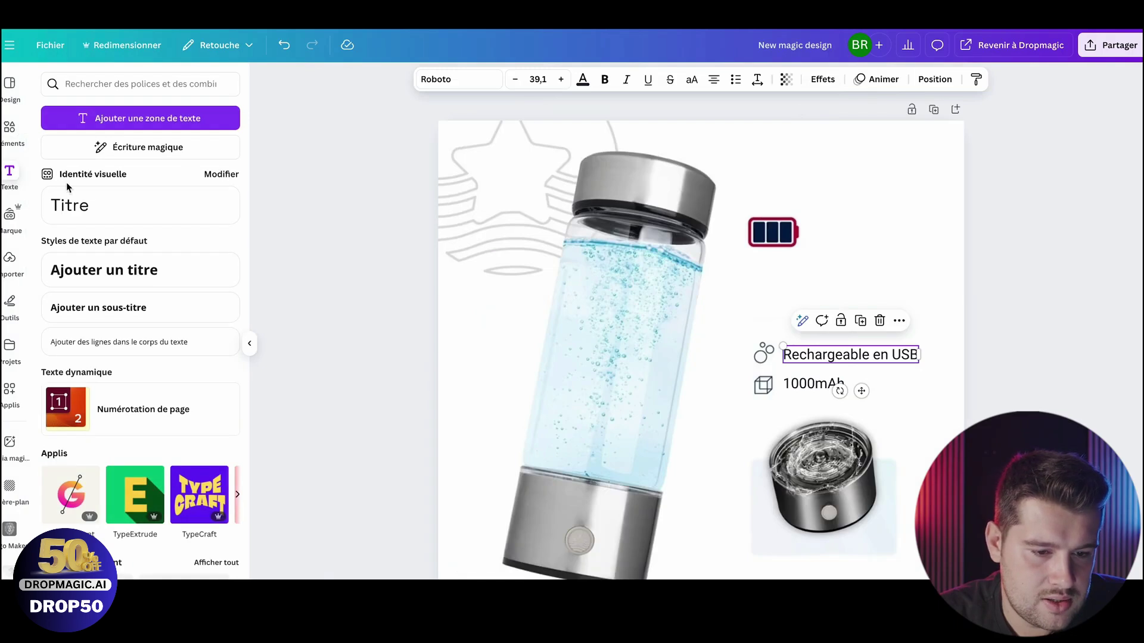
click(99, 269)
click(450, 78)
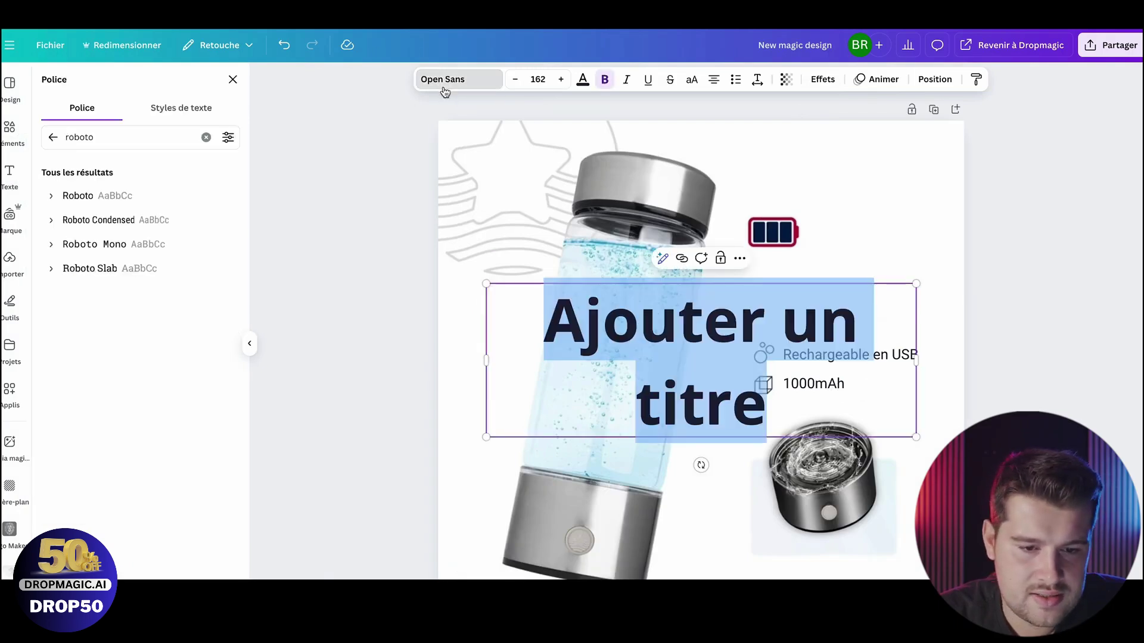
click(90, 196)
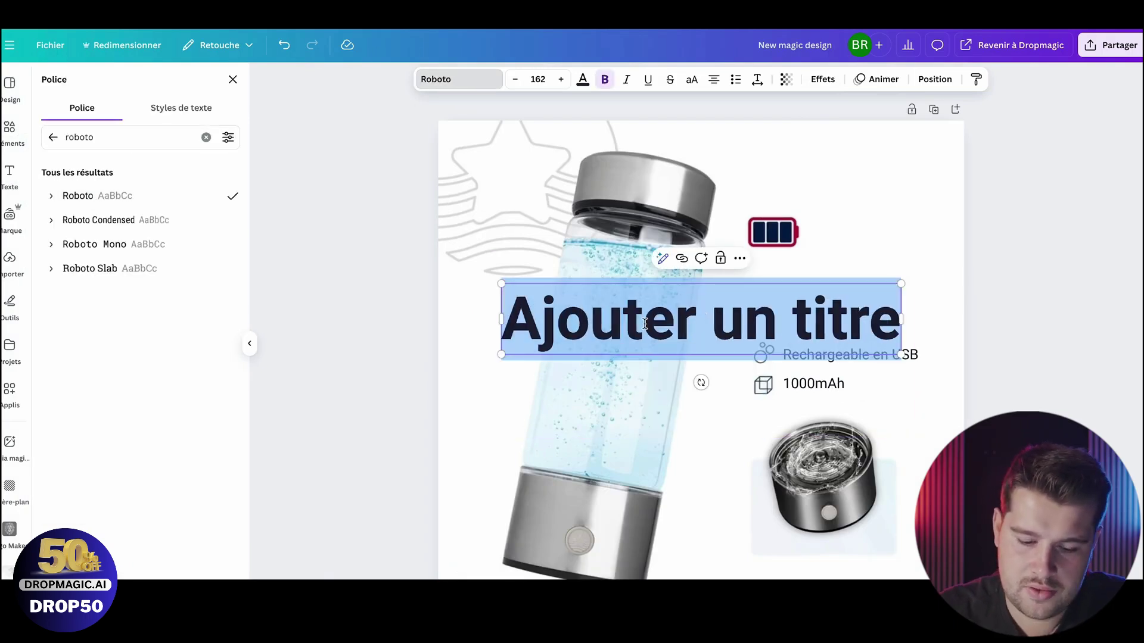
- Replace the title placeholder with "Batterie longue durée"
key(BackSpace)
text(Cahr)
key(BackSpace)
key(BackSpace)
key(BackSpace)
key(BackSpace)
text(Batterie longue durée)
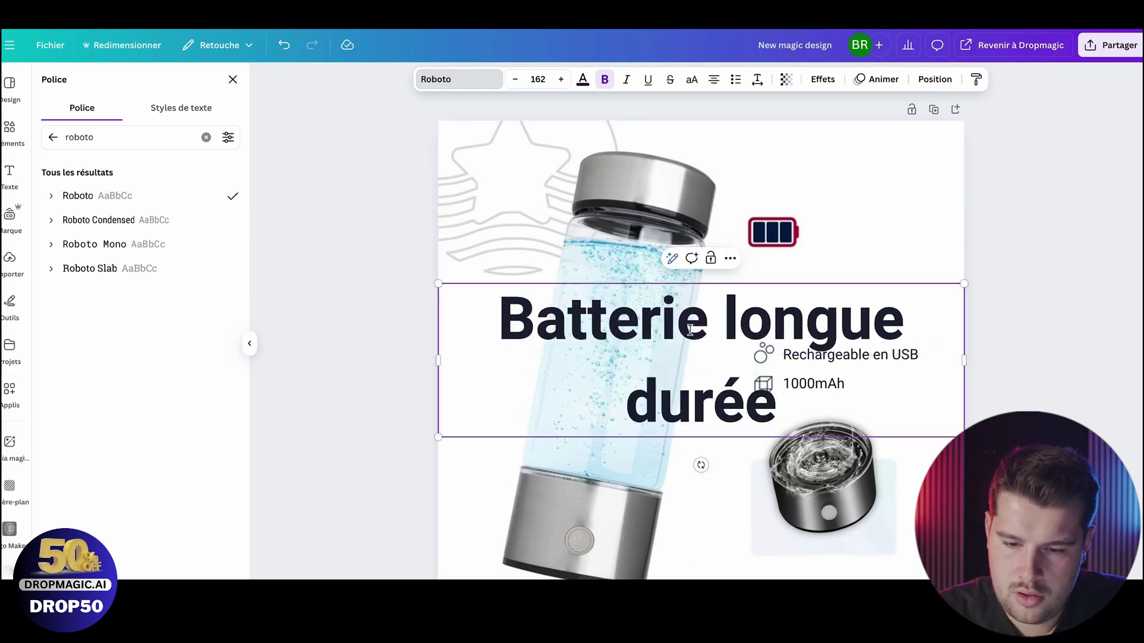
- Left-align the title, narrow its box to wrap after "Batterie" and scale it to a font size of about 114
key(ctrl+a)
key(ctrl+shift+l)
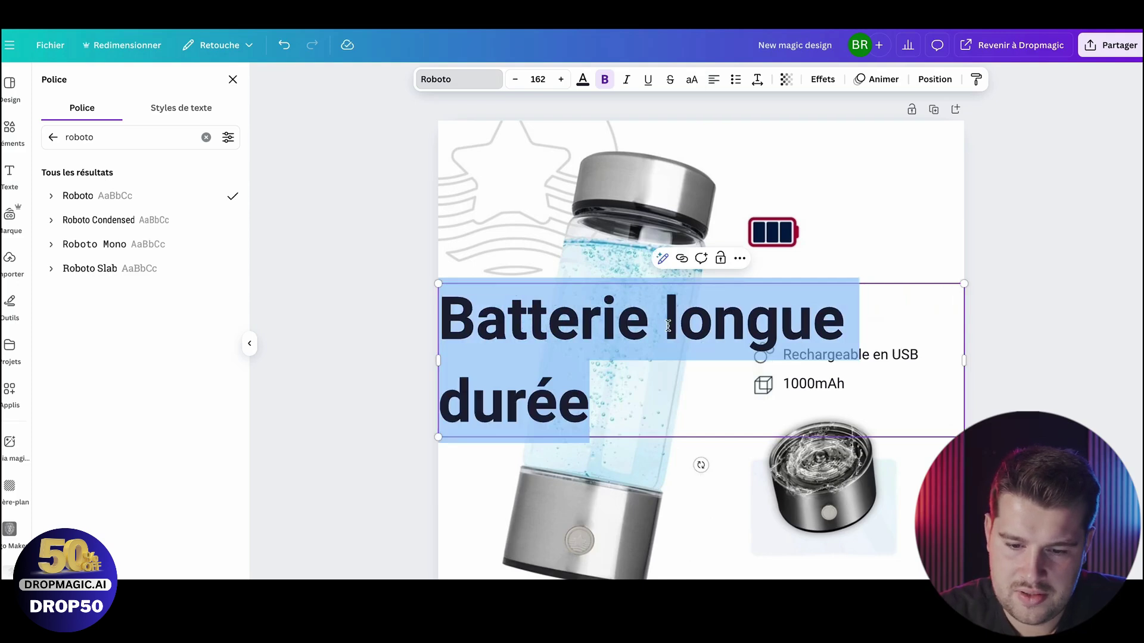
key(Escape)
double_click(586, 345)
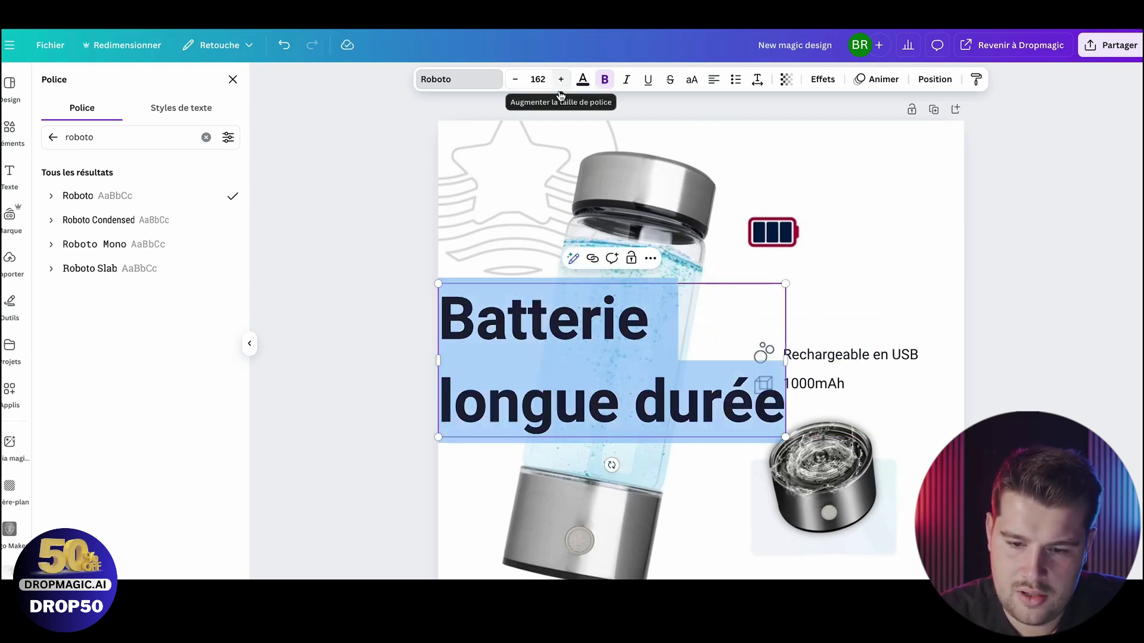
drag(785, 437, 683, 392)
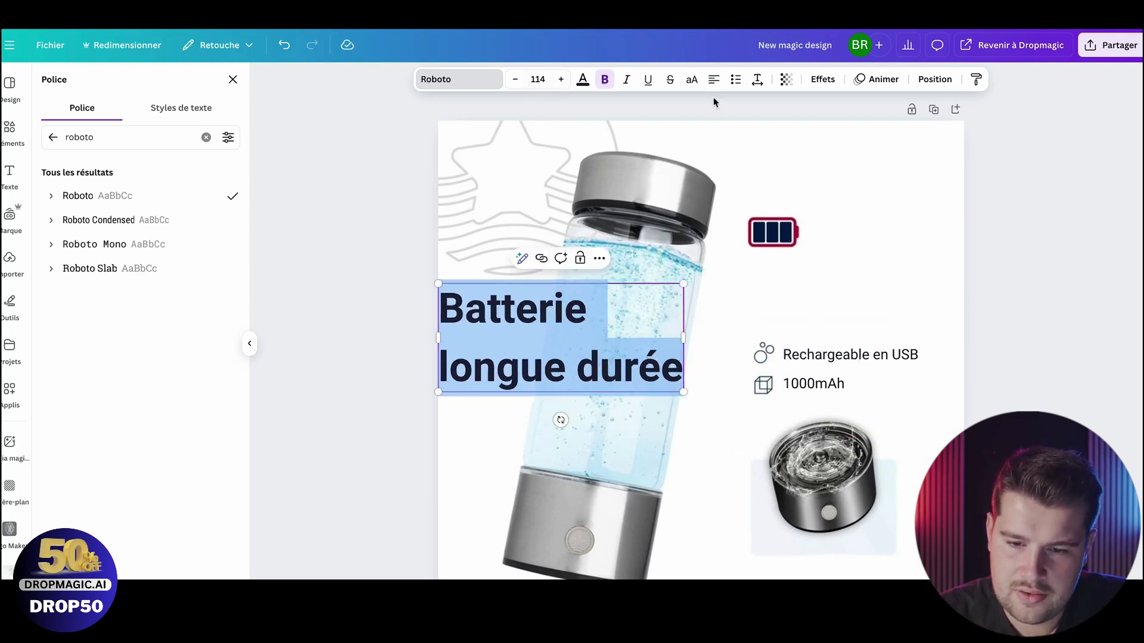
- Tighten the title's line spacing and move it beneath the battery icon
click(756, 79)
drag(730, 175, 719, 175)
click(942, 225)
drag(536, 334, 825, 300)
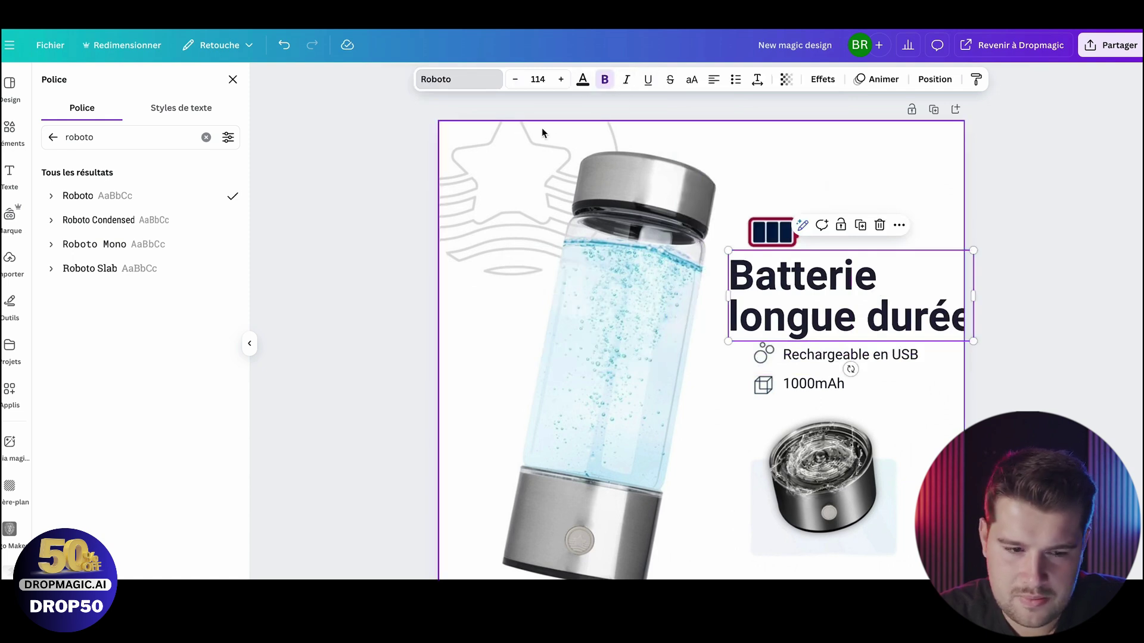
- Set the title in uppercase and fit it beneath the battery icon at a font size of about 76.3
click(692, 80)
drag(1022, 343, 927, 311)
click(813, 296)
drag(813, 296, 832, 297)
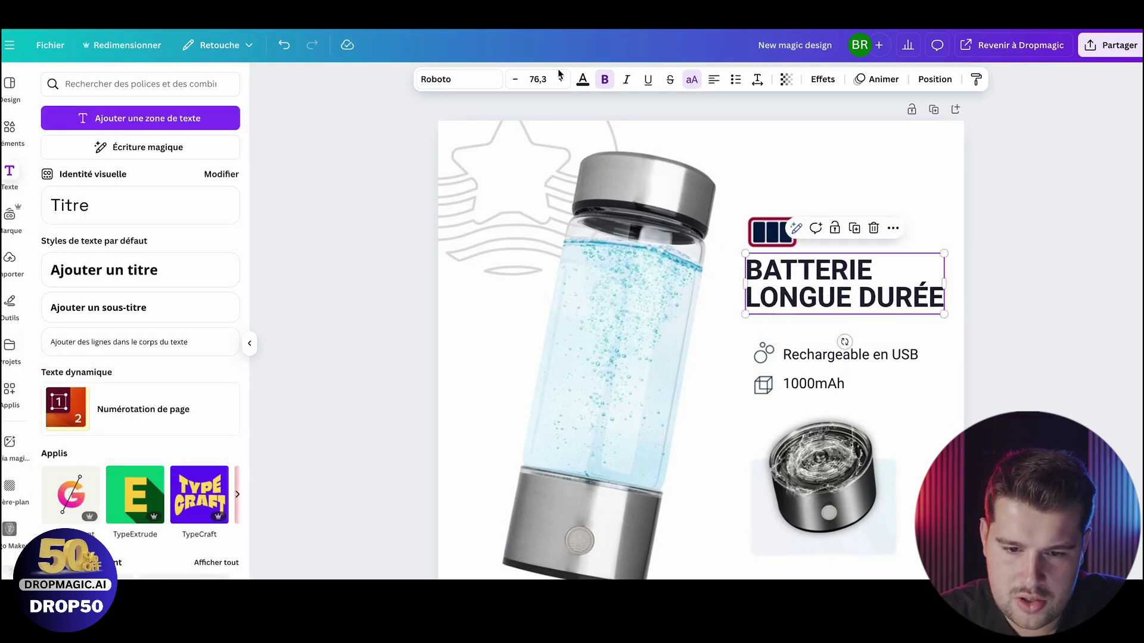
- Color the title with the navy blue sampled from inside the battery icon
click(580, 81)
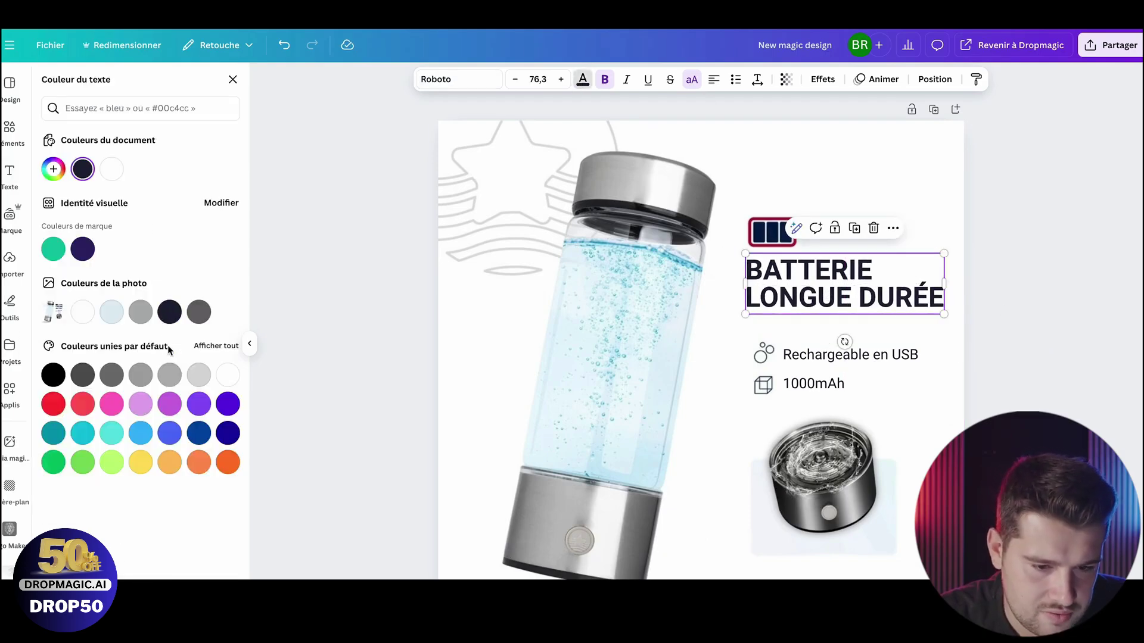
click(169, 320)
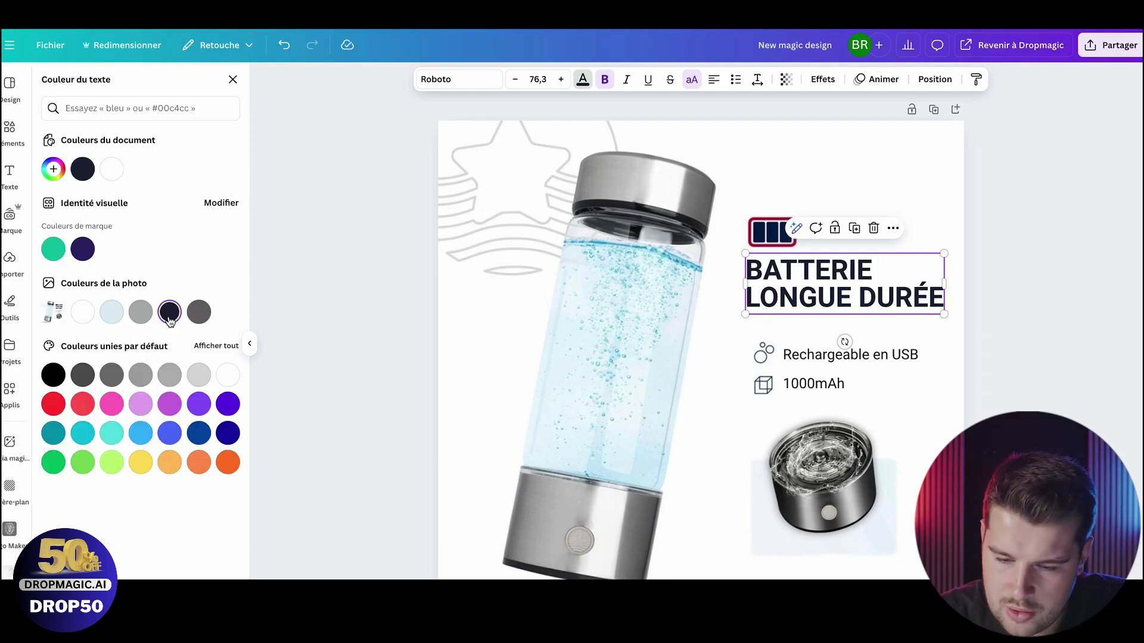
click(50, 166)
click(203, 299)
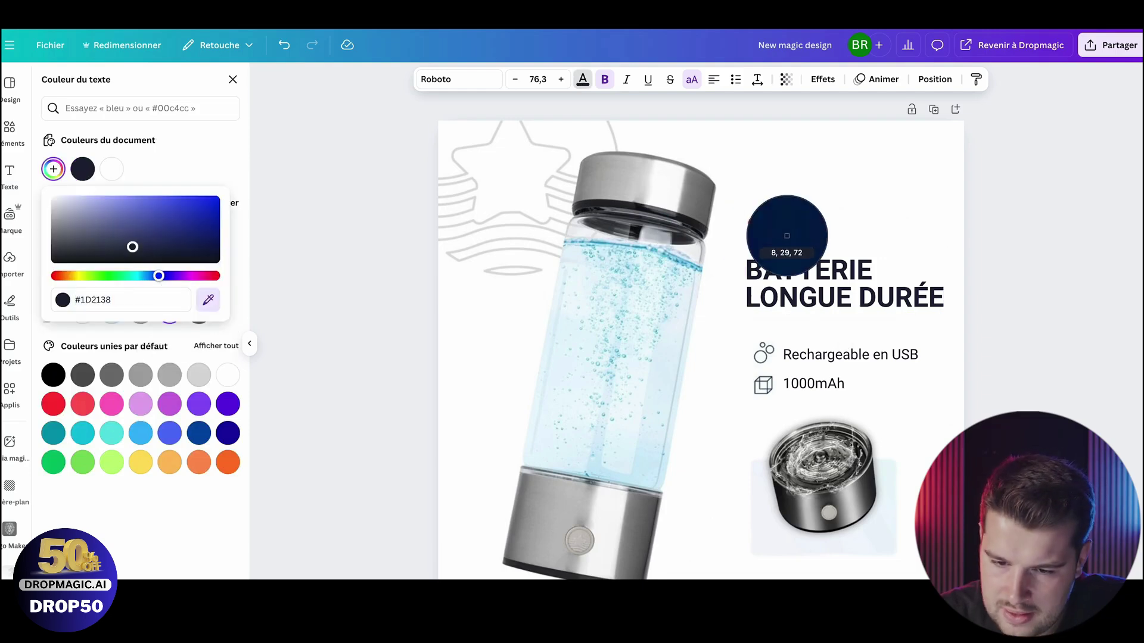
click(786, 236)
click(1041, 220)
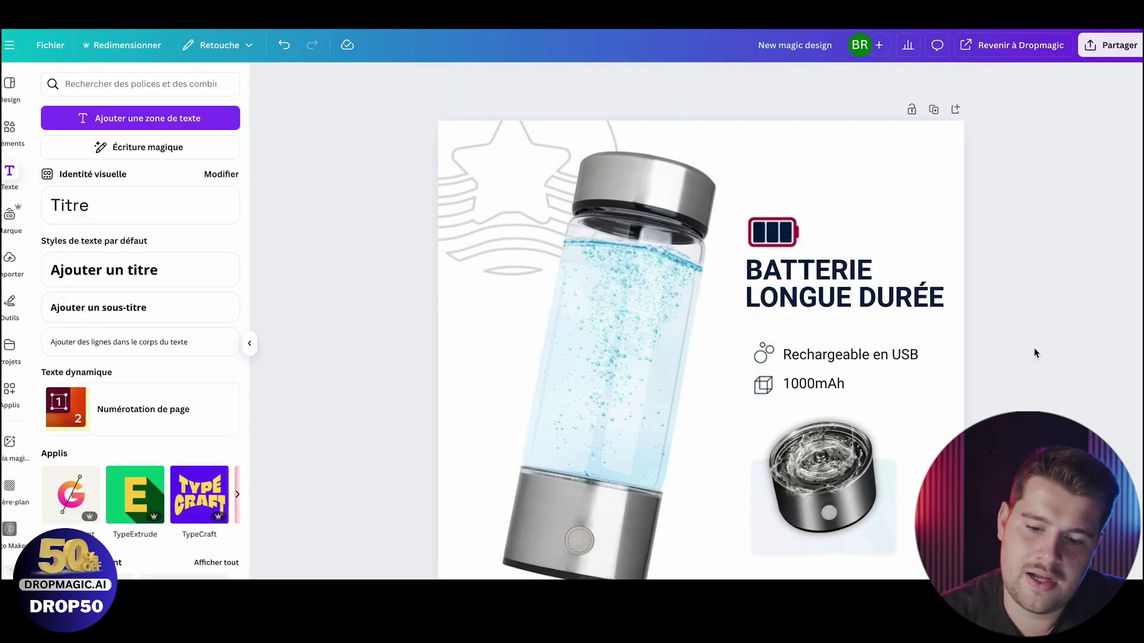
- Download the finished French bottle design from Canva
scroll(1034, 349, down, 1)
scroll(1027, 360, down, 3)
click(1120, 47)
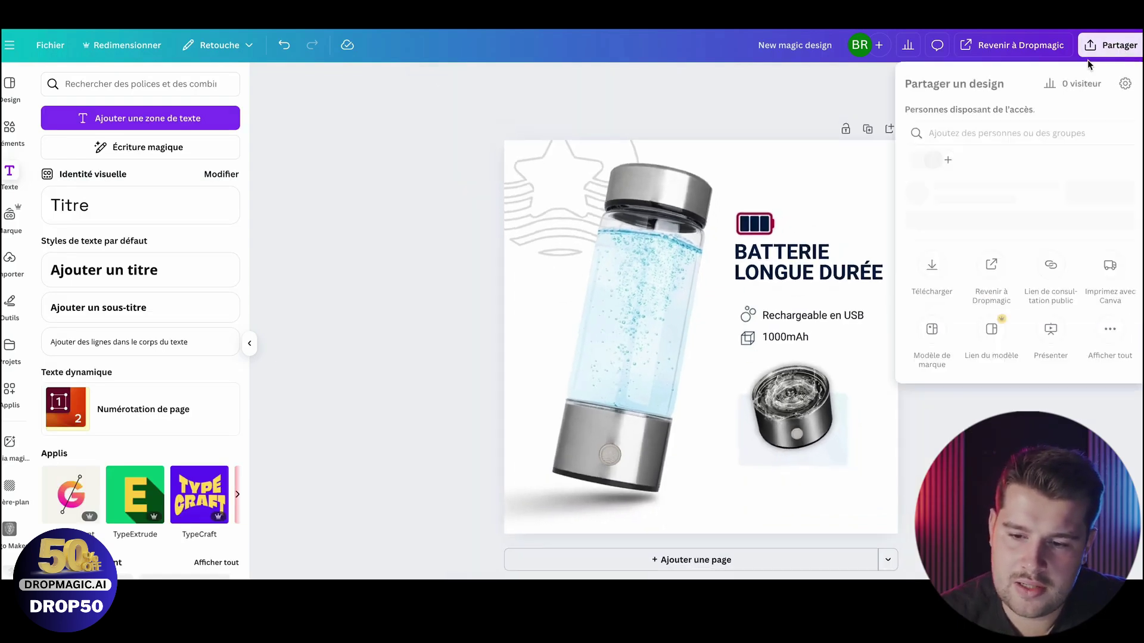
click(931, 295)
click(1020, 318)
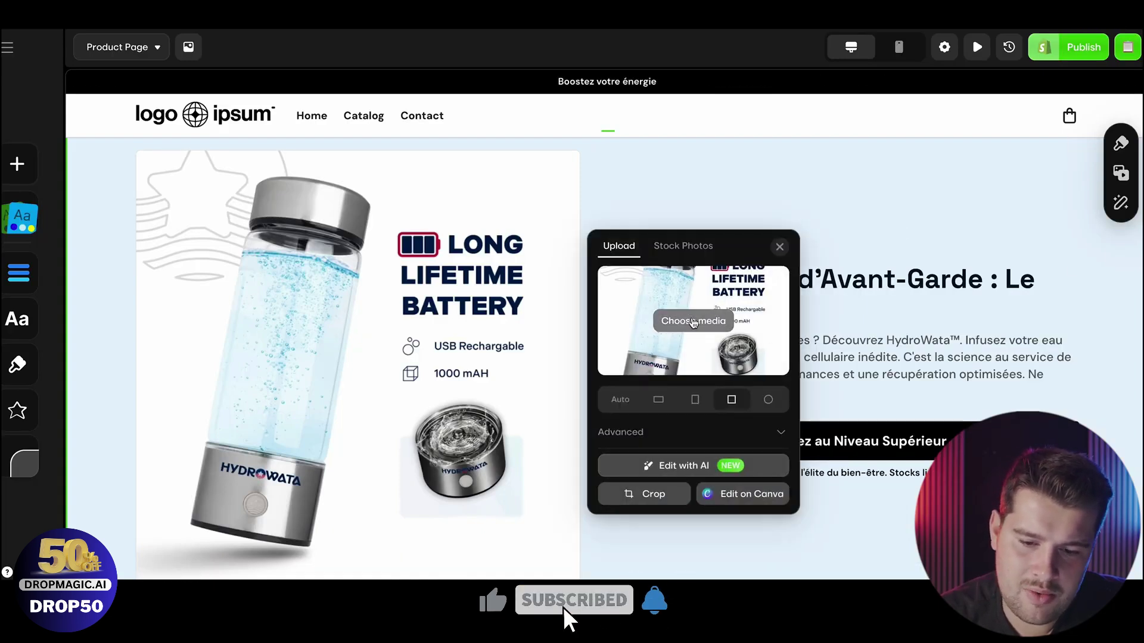
- In Dropmagic, upload the downloaded French design to the media library and use it as the product page's bottle image
click(686, 327)
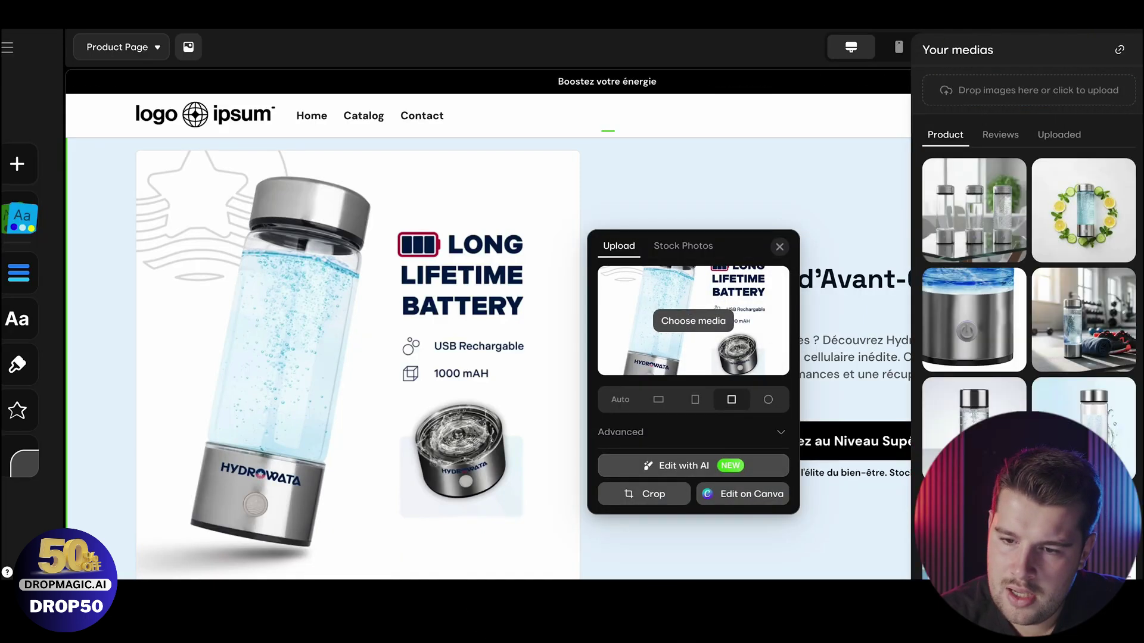
click(1086, 16)
drag(1116, 71, 1013, 197)
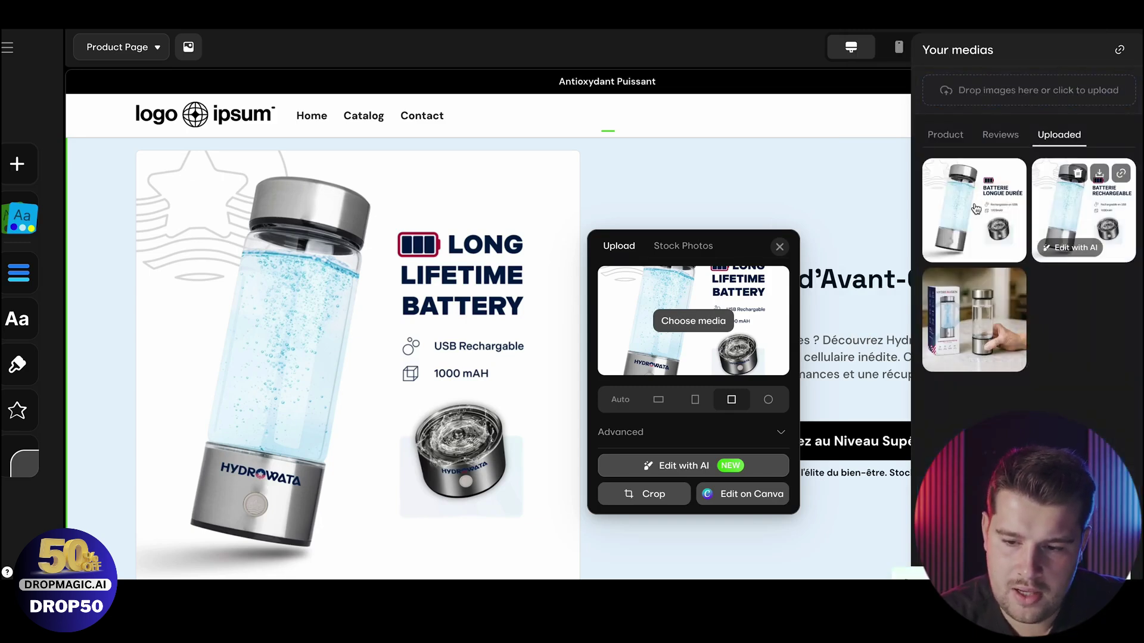
click(979, 206)
click(692, 195)
click(802, 174)
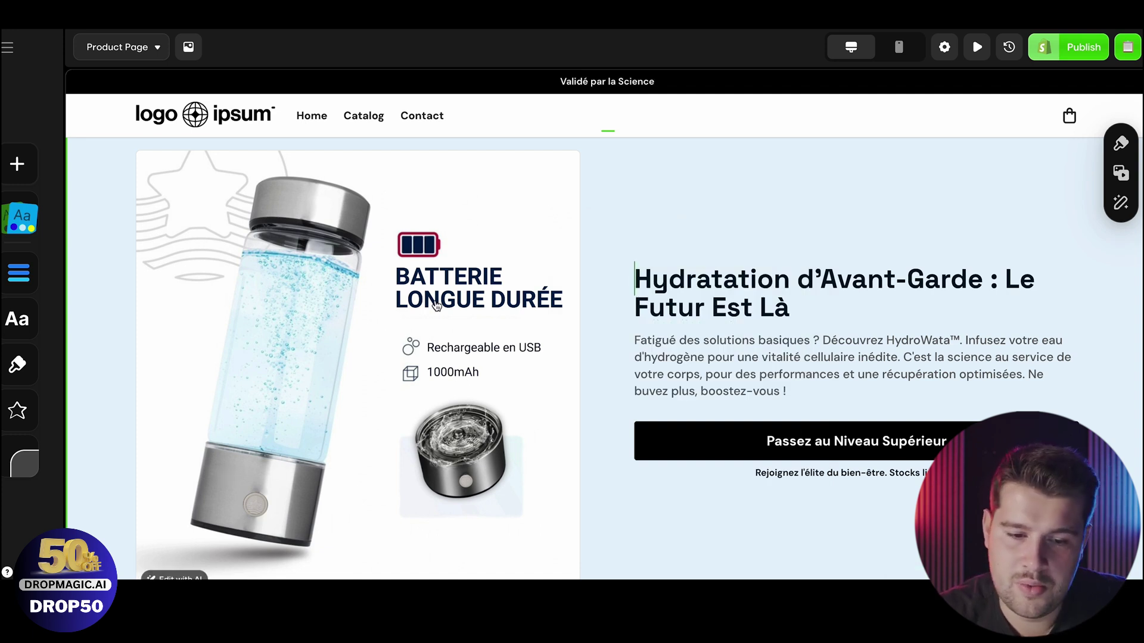
- Set the product page's title font to Roboto
click(17, 319)
click(160, 310)
text(Ro)
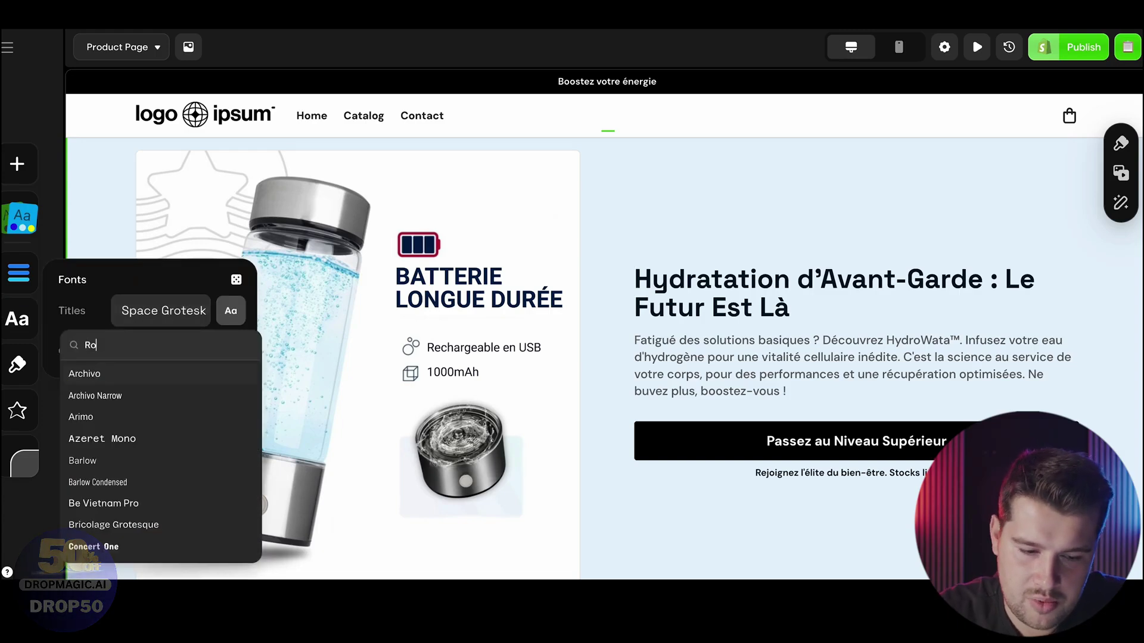
text(boto)
click(157, 374)
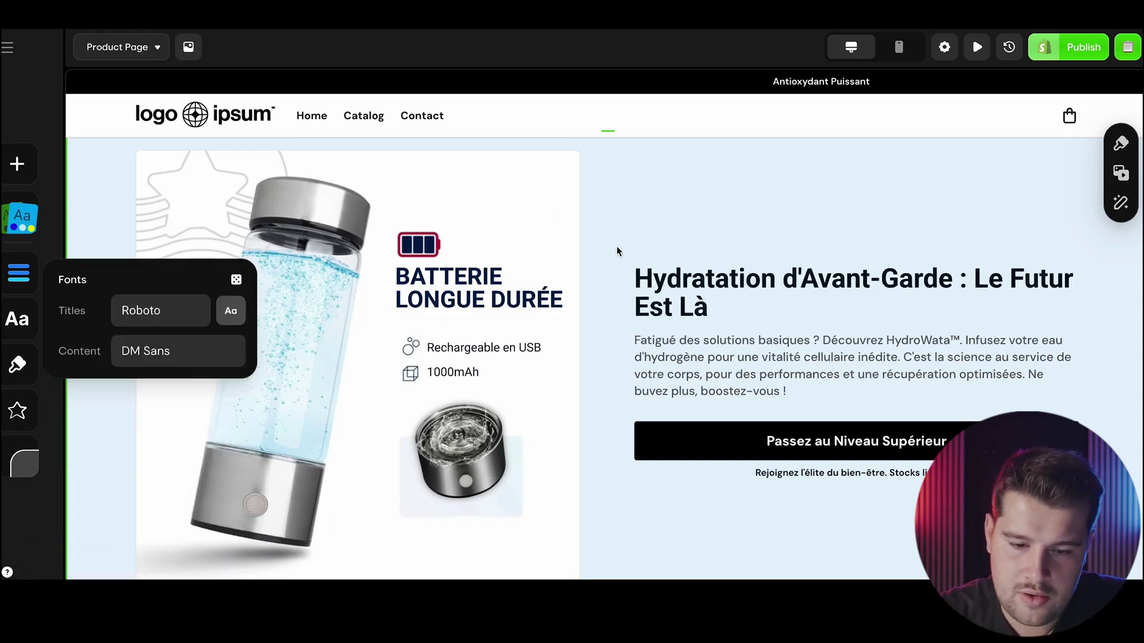